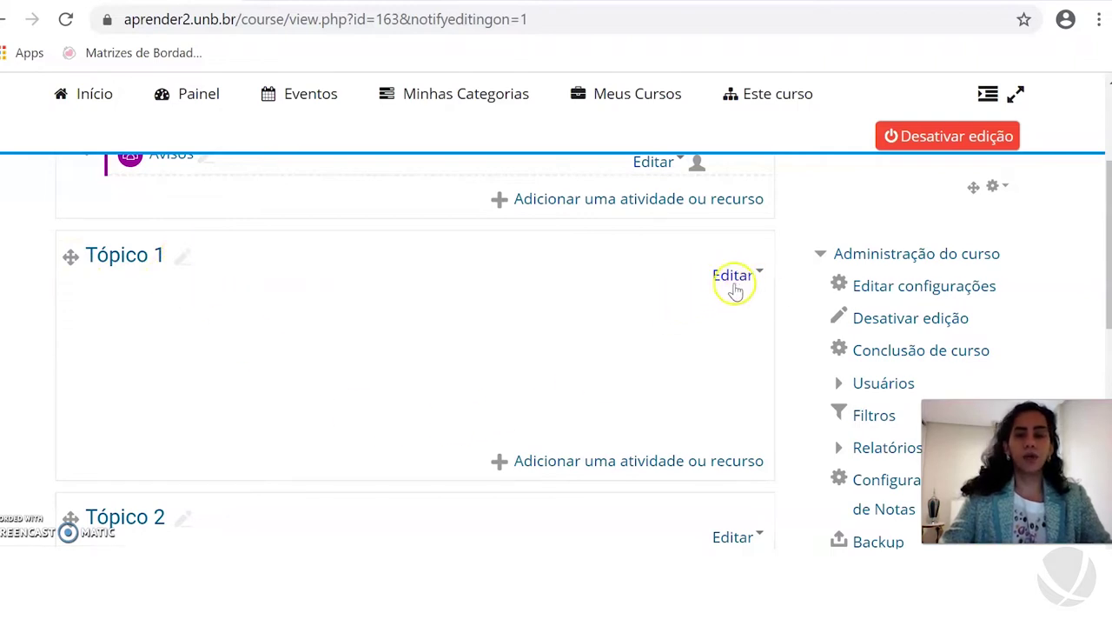
# - Open the chooser of activities and resources for Tópico 1 and find the available resource types
pyautogui.scroll(-1, 745, 311)
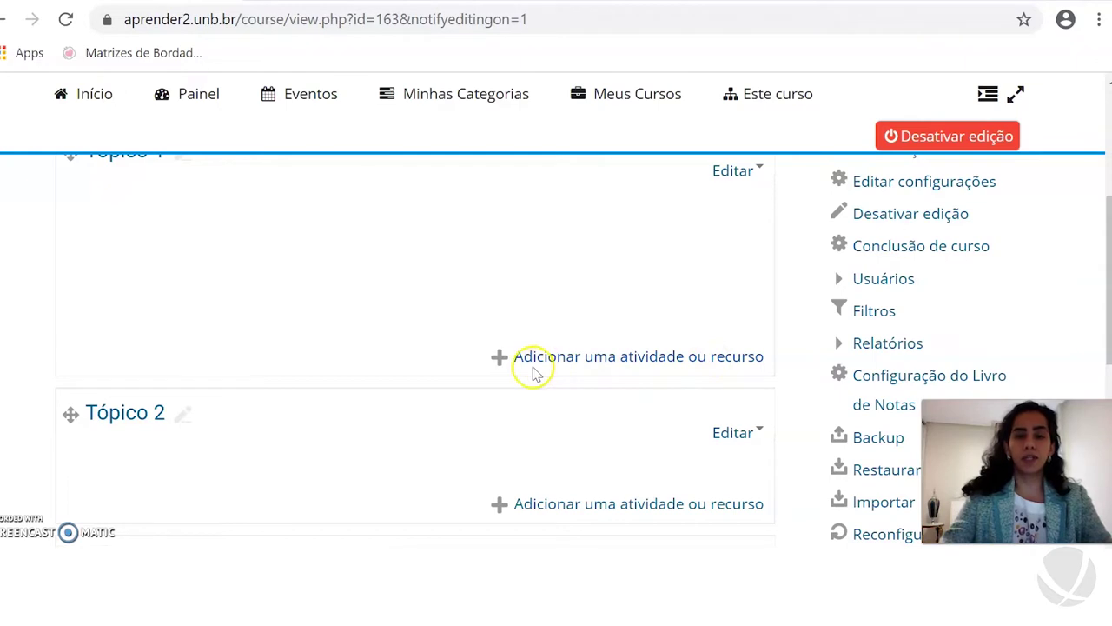
pyautogui.click(661, 358)
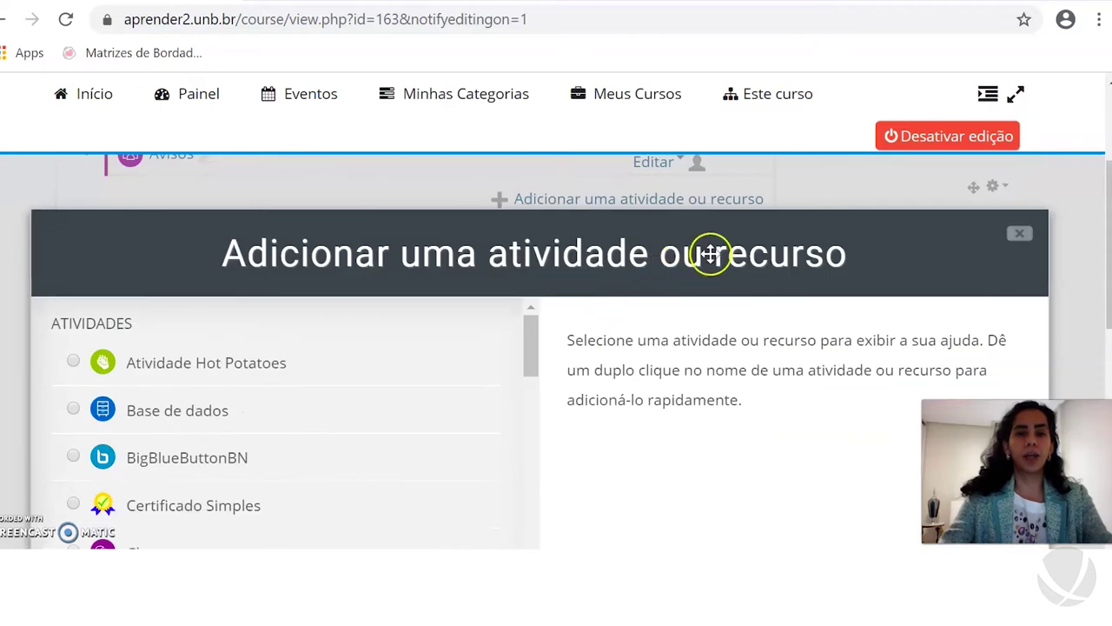
pyautogui.moveTo(876, 229); pyautogui.dragTo(895, 179)
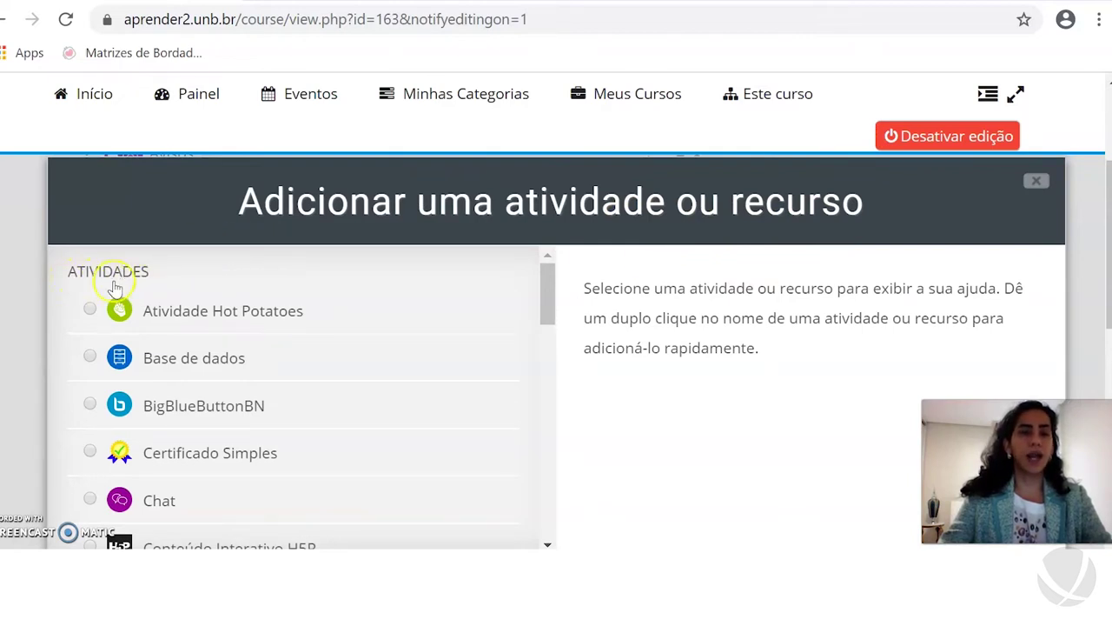
pyautogui.scroll(-3, 234, 304)
pyautogui.scroll(-6, 213, 370)
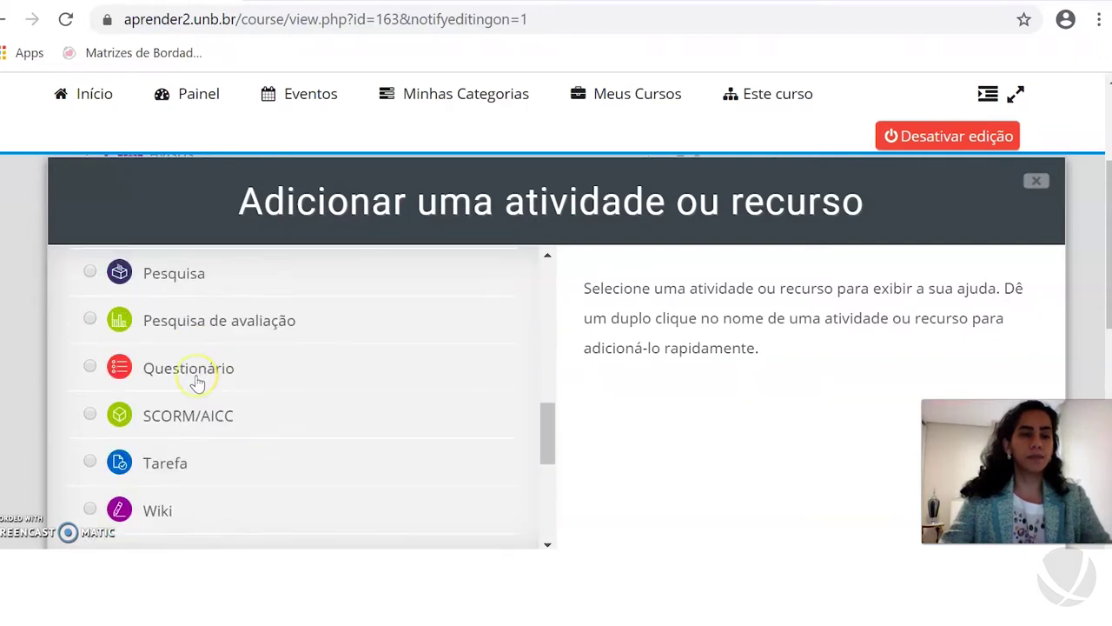
pyautogui.scroll(-3, 198, 383)
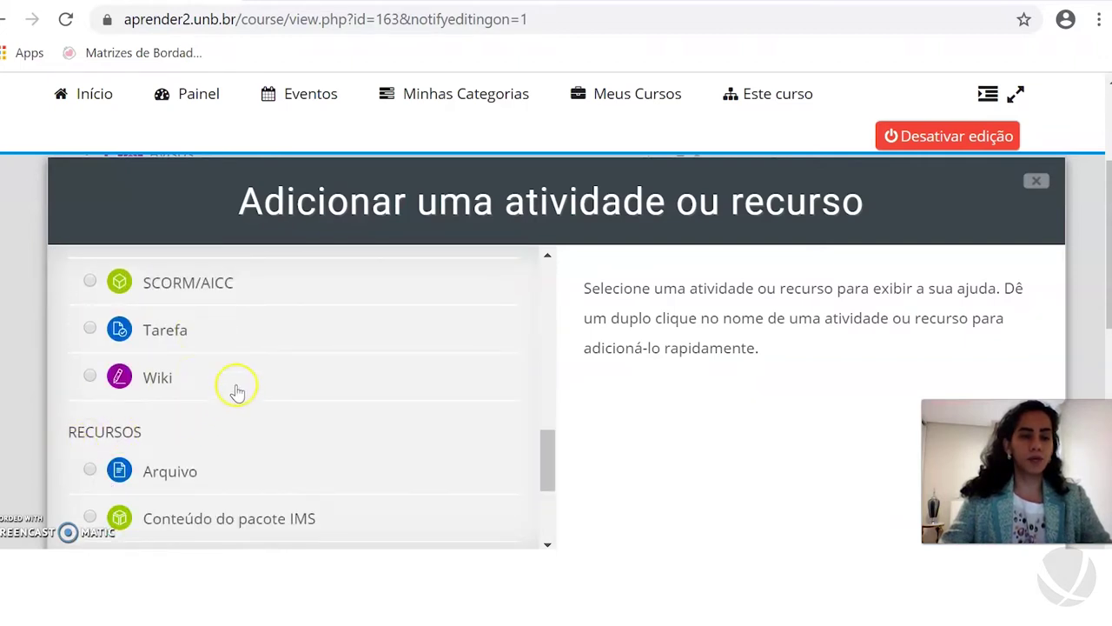
pyautogui.scroll(-3, 261, 369)
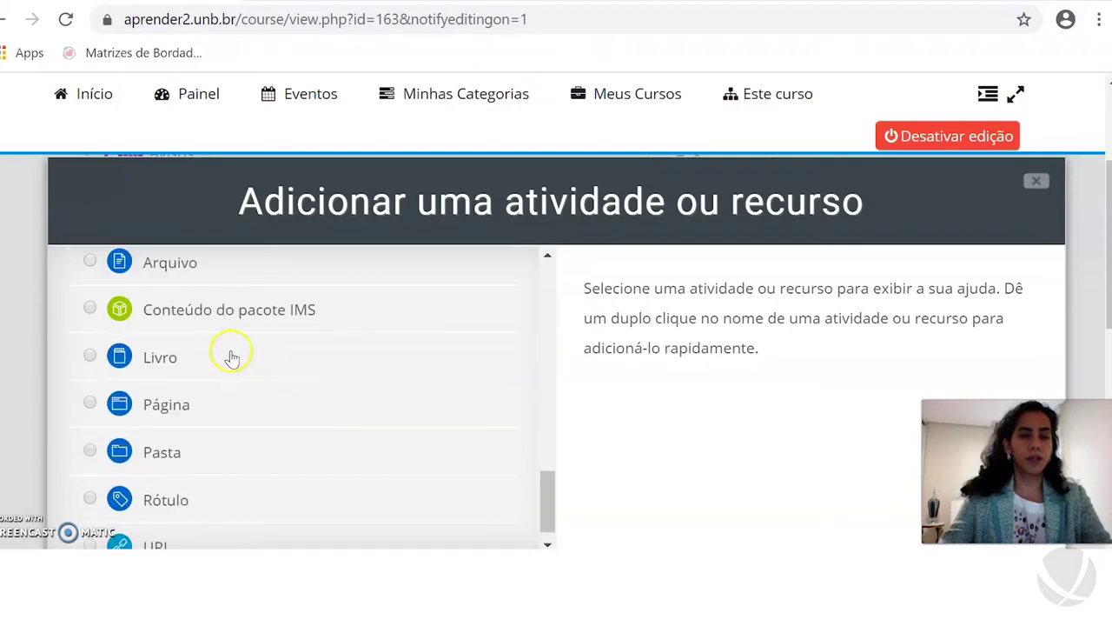
# - Choose the Arquivo resource, review its help text, and add it to Tópico 1
pyautogui.click(91, 262)
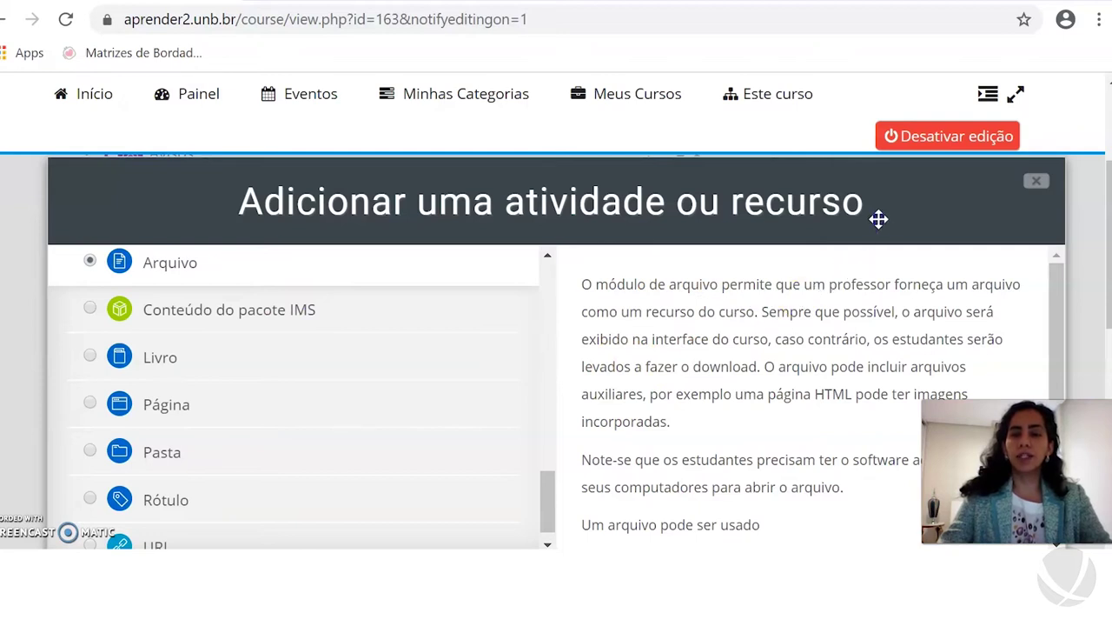
pyautogui.moveTo(878, 219); pyautogui.dragTo(851, 144)
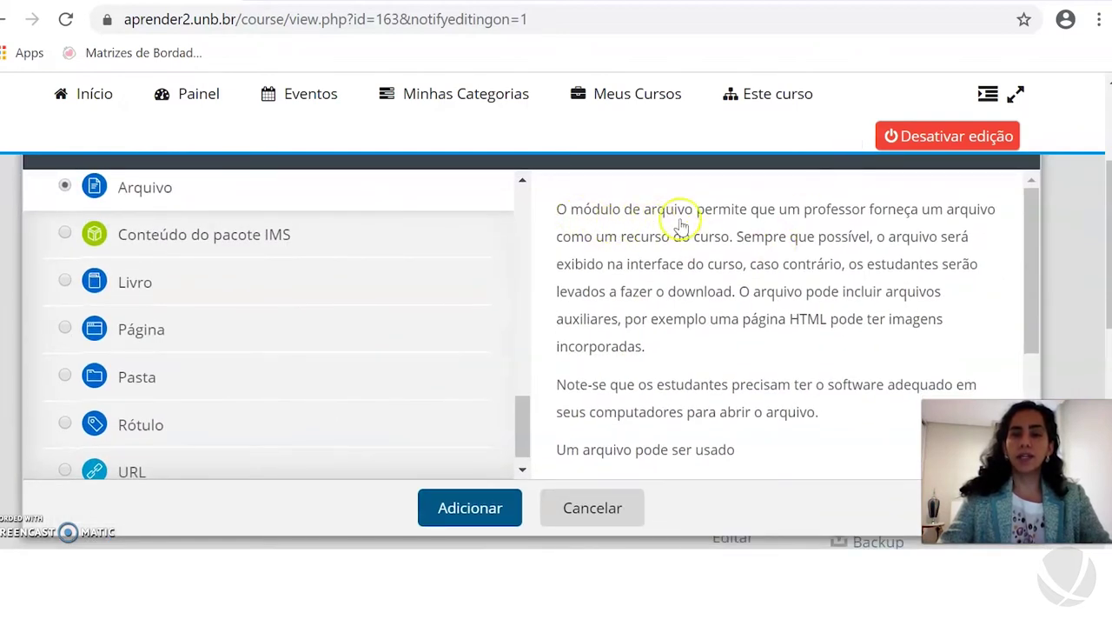
pyautogui.scroll(-3, 779, 251)
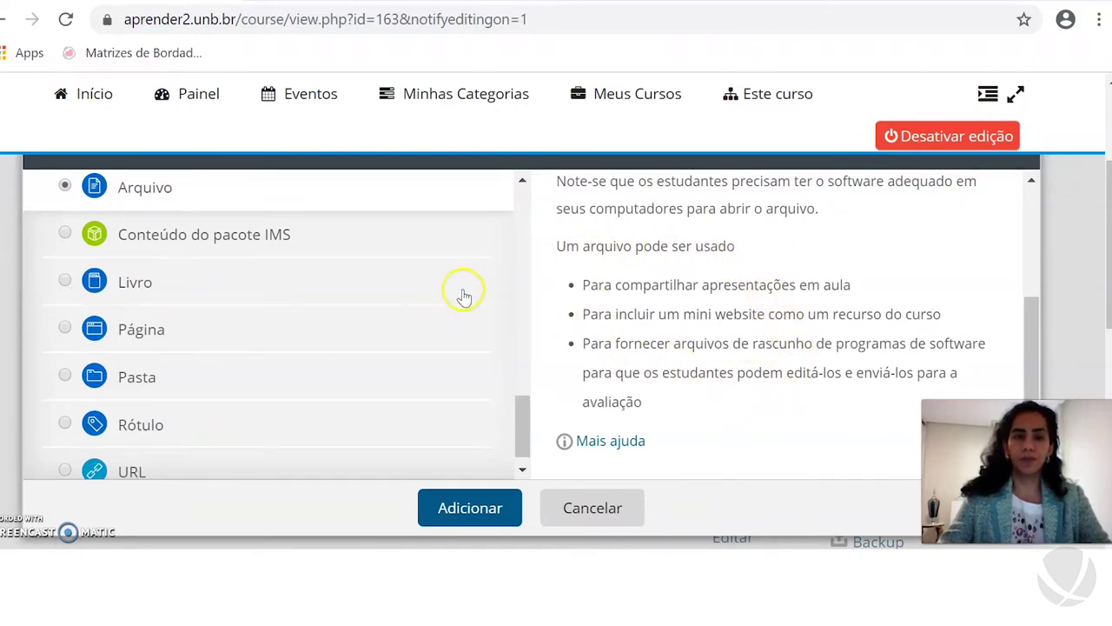
pyautogui.click(483, 514)
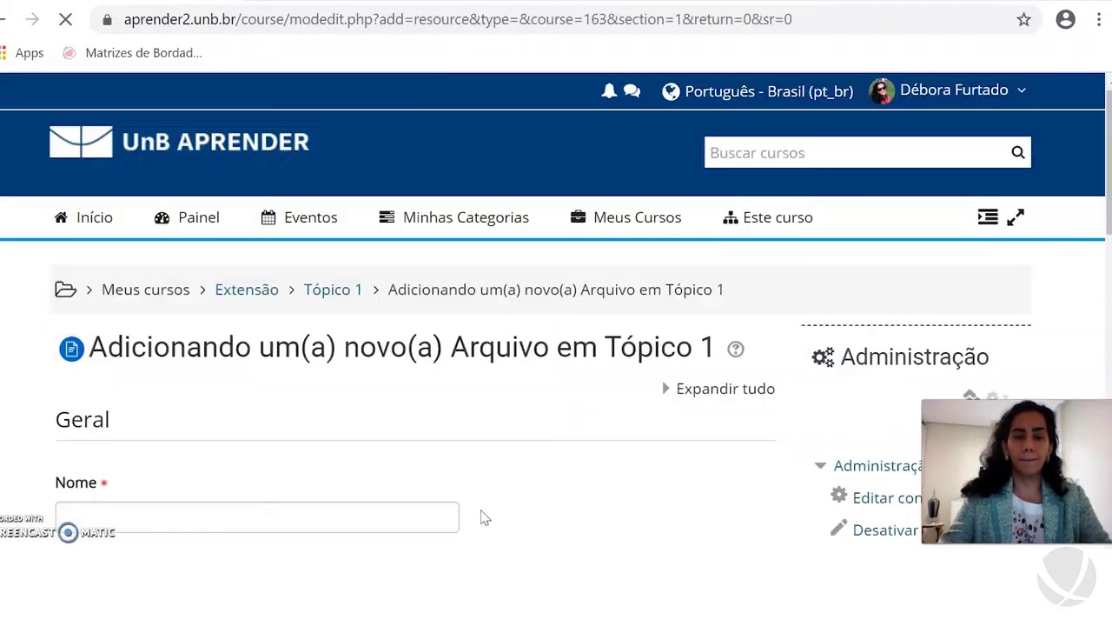
# - Name the new file resource "Leitura do texto"
pyautogui.scroll(-1, 761, 304)
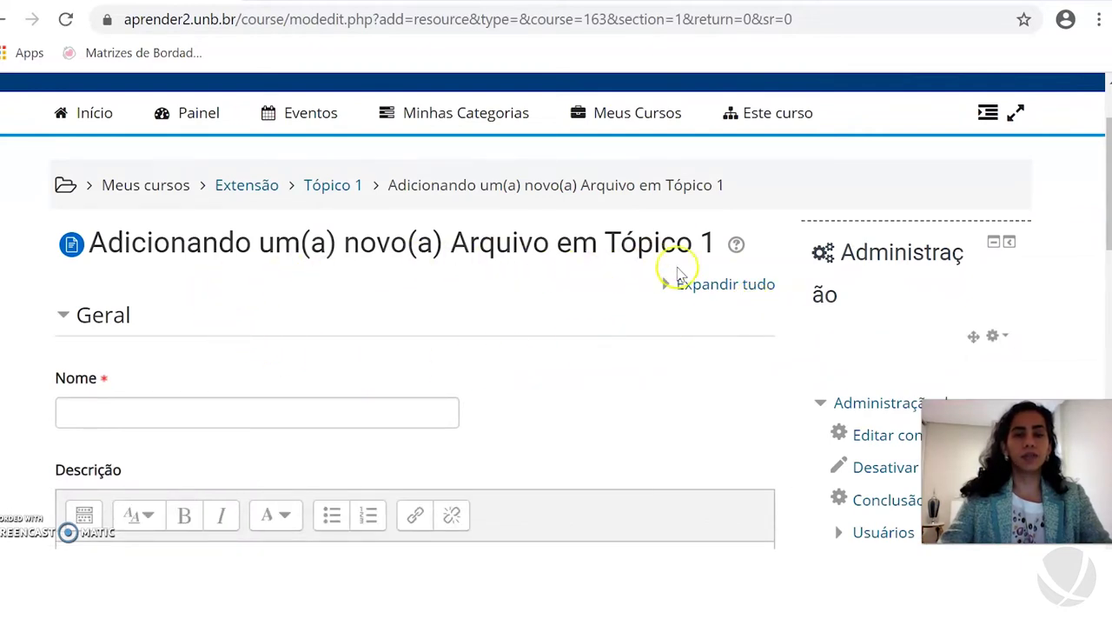
pyautogui.scroll(-2, 722, 335)
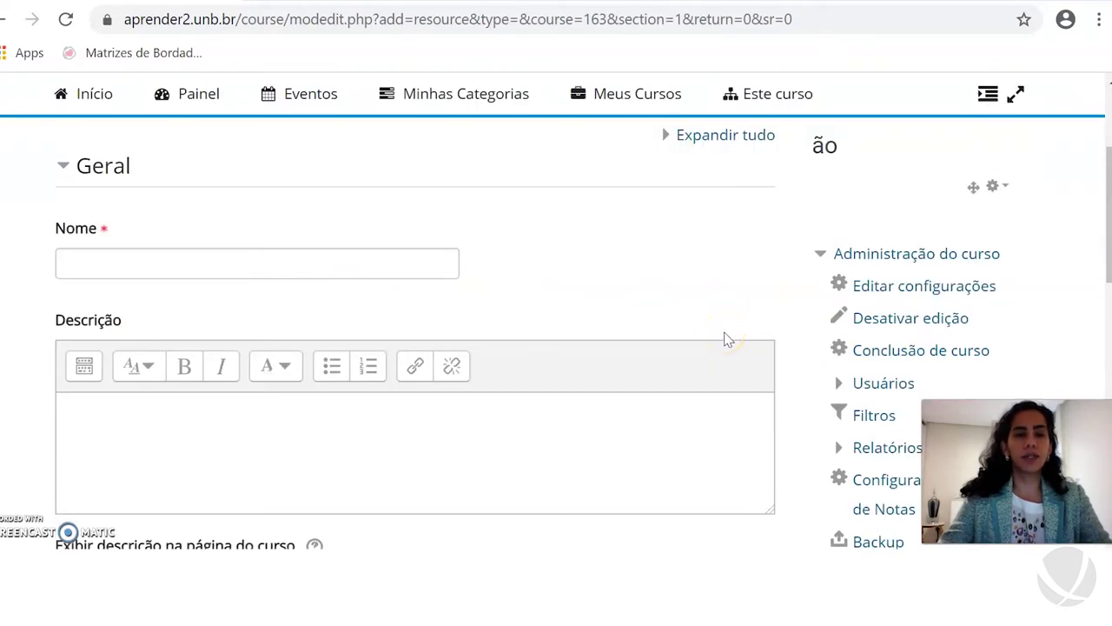
pyautogui.scroll(2, 702, 330)
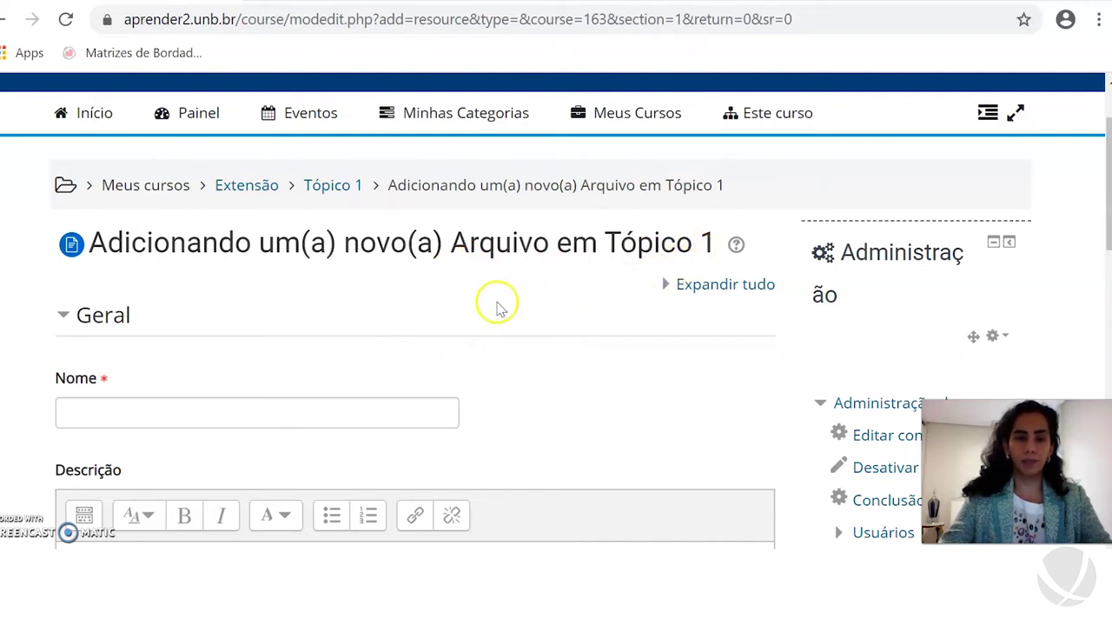
pyautogui.scroll(-2, 496, 304)
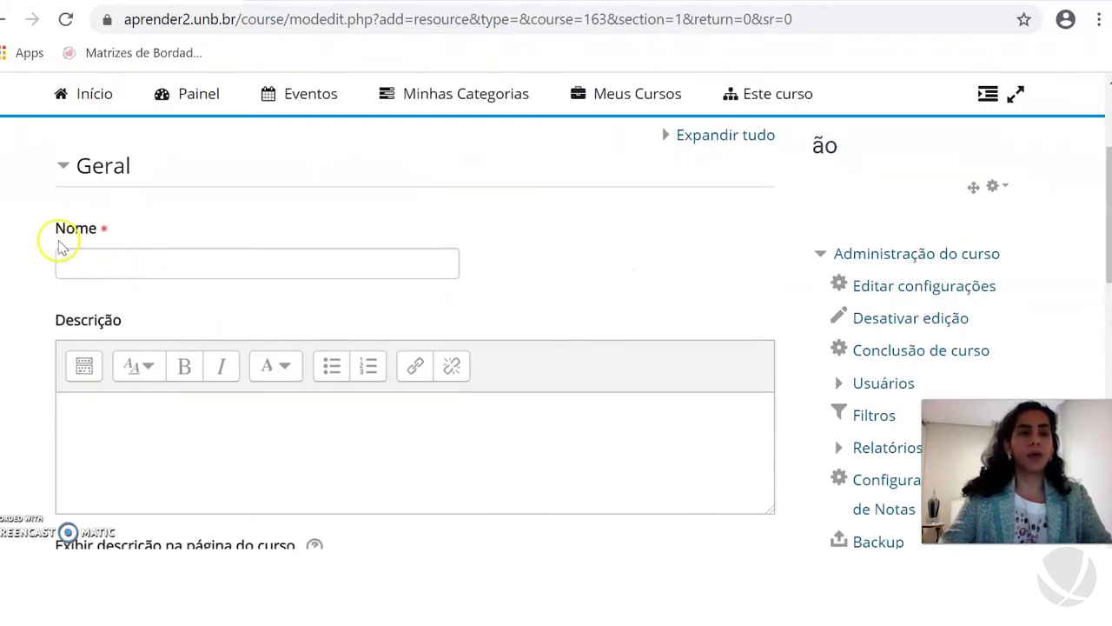
pyautogui.click(107, 245)
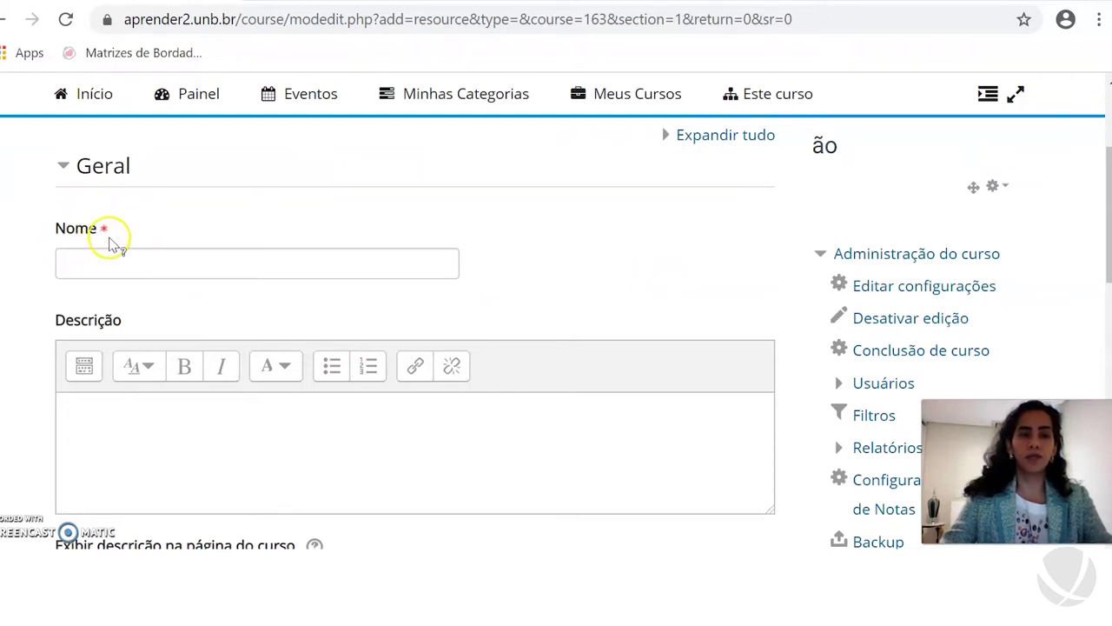
pyautogui.moveTo(105, 239)
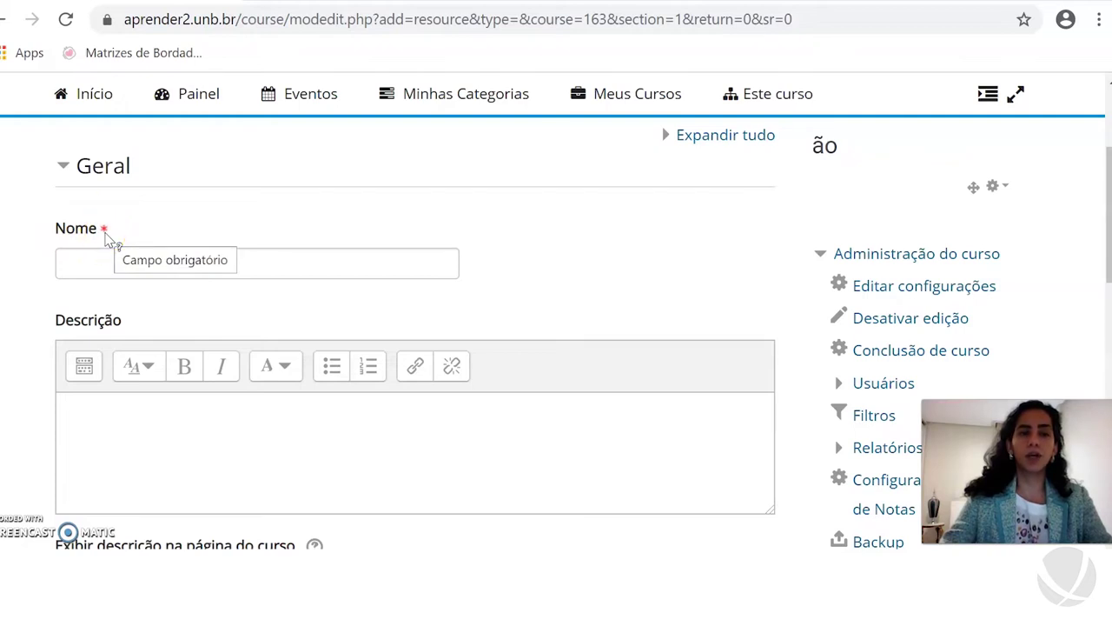
pyautogui.click(80, 265)
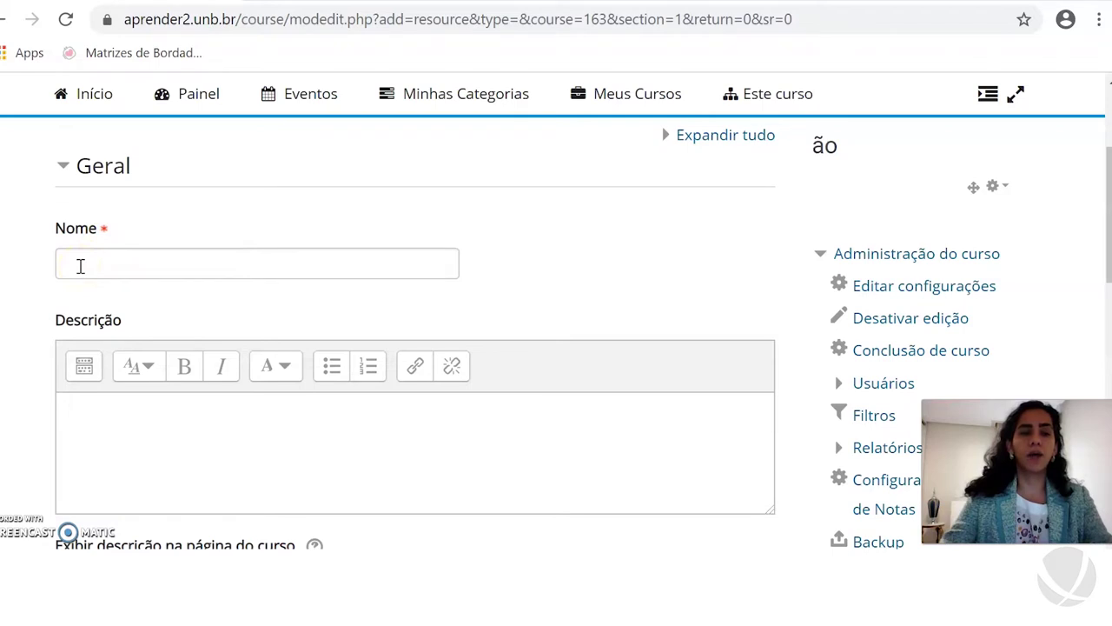
pyautogui.click(80, 266)
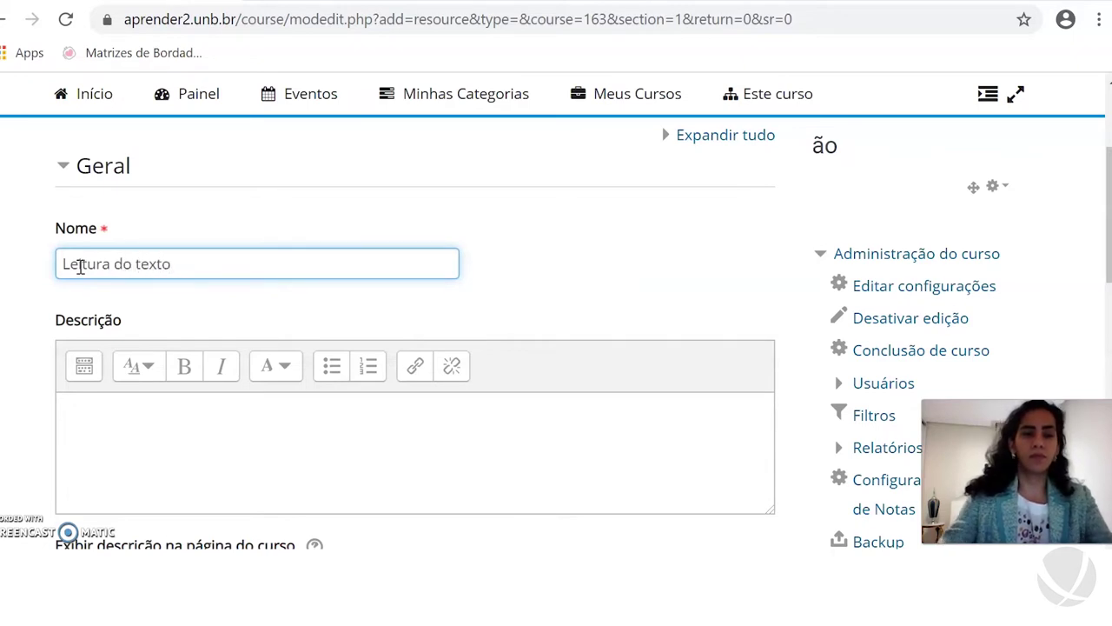
# - Write the description "Caros estudantes, este é o texto do tópico 1." on two lines, with the greeting in bold
pyautogui.scroll(-1, 331, 339)
pyautogui.click(115, 307)
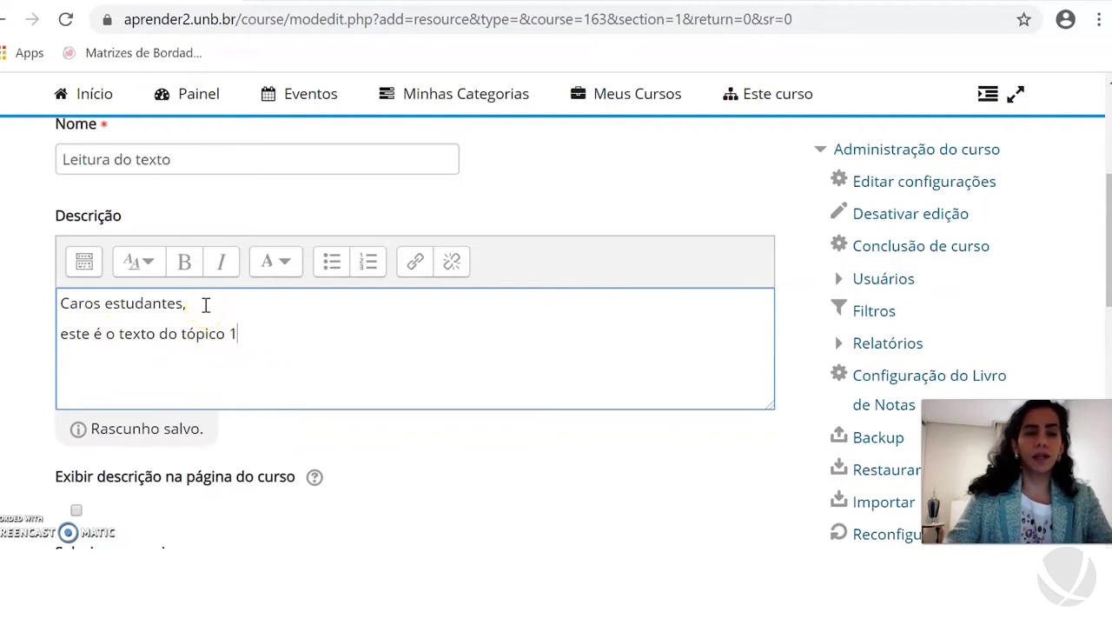
pyautogui.moveTo(184, 304); pyautogui.dragTo(52, 300)
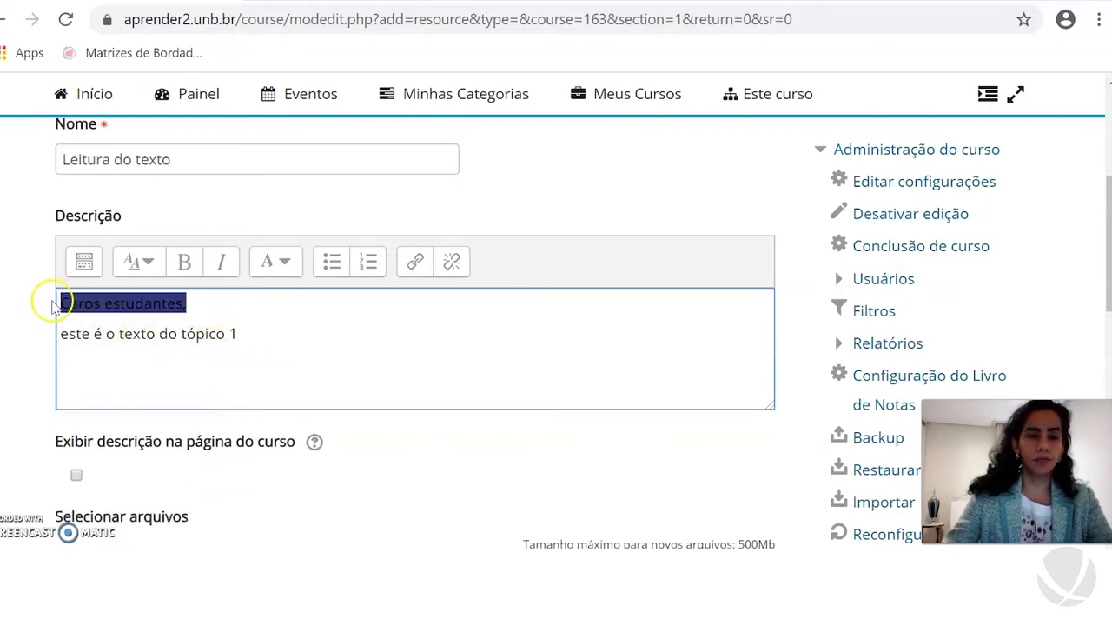
pyautogui.click(180, 265)
pyautogui.click(254, 334)
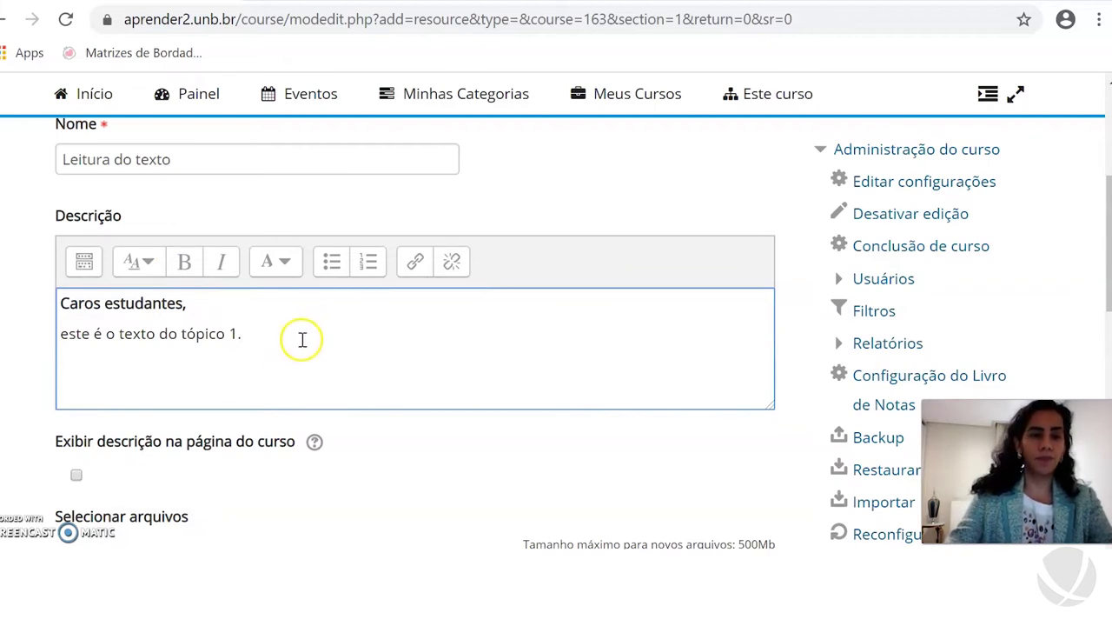
# - Enable showing the resource's description on the course page
pyautogui.scroll(-1, 302, 339)
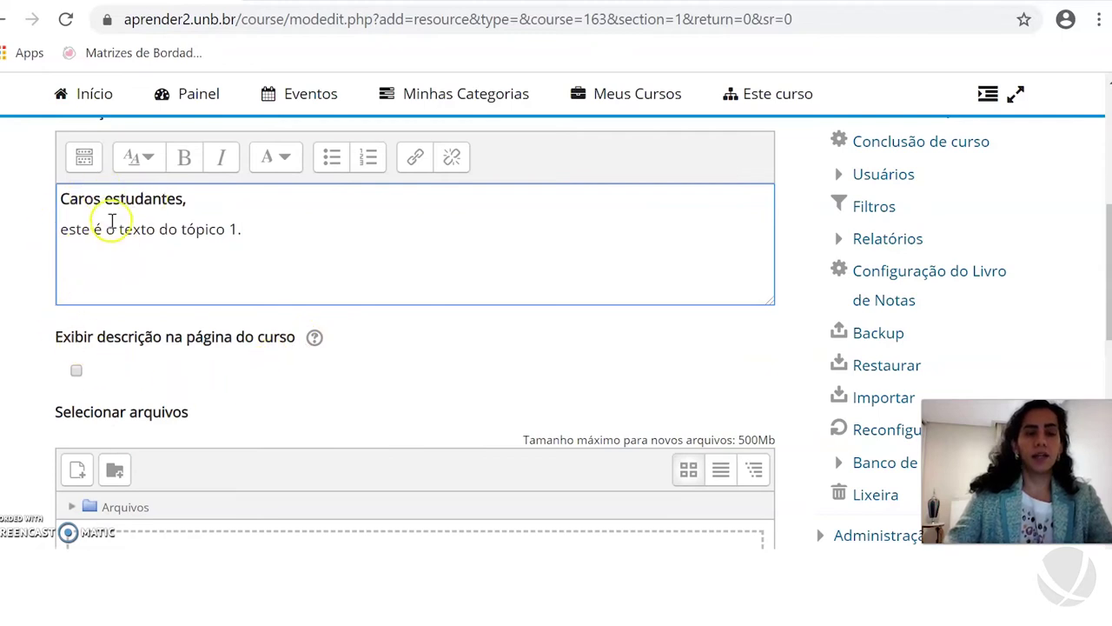
pyautogui.scroll(1, 112, 222)
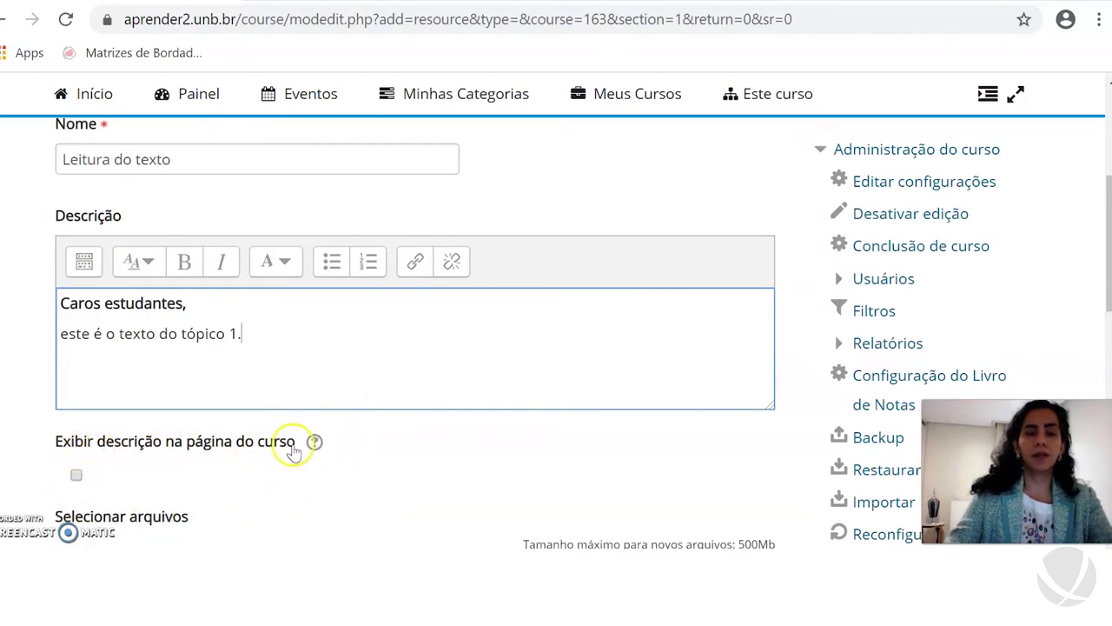
pyautogui.click(77, 474)
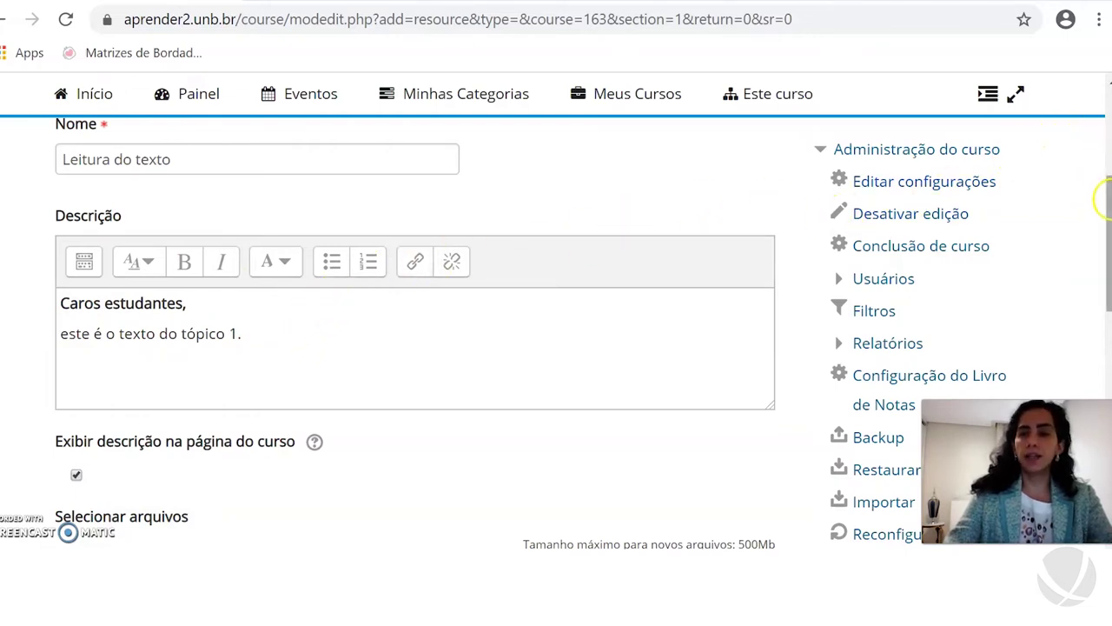
# - Try to add the Texto Tópico 1 PDF from the desktop to the resource's file area, with the browser window reduced and restored
pyautogui.scroll(-1, 1103, 207)
pyautogui.scroll(-1, 1108, 209)
pyautogui.scroll(1, 1108, 209)
pyautogui.scroll(-2, 1108, 213)
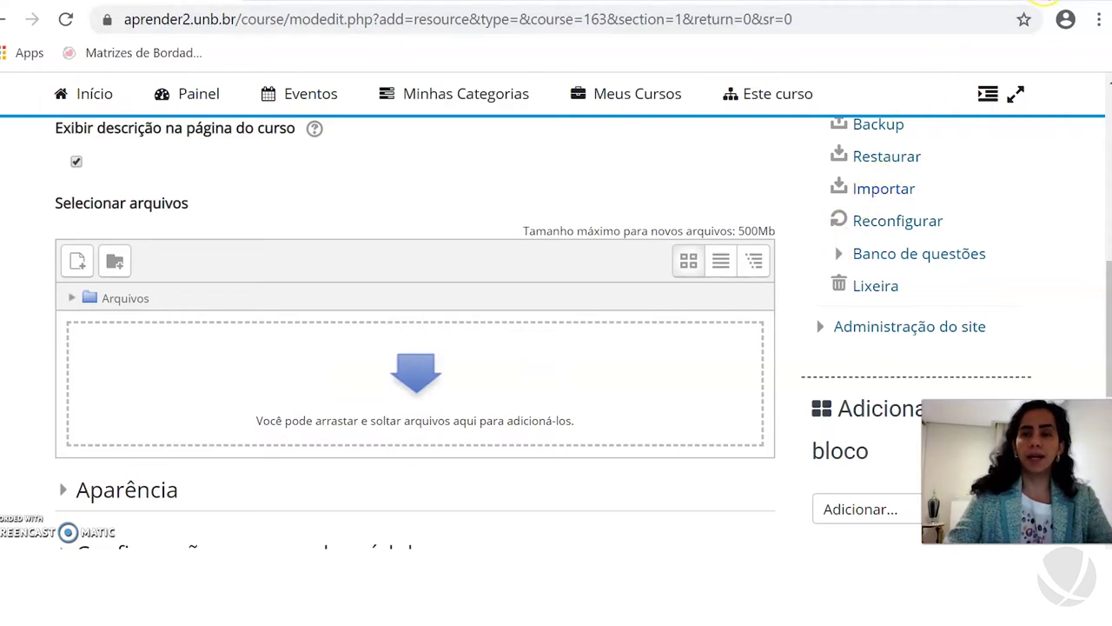
pyautogui.click(1067, 9)
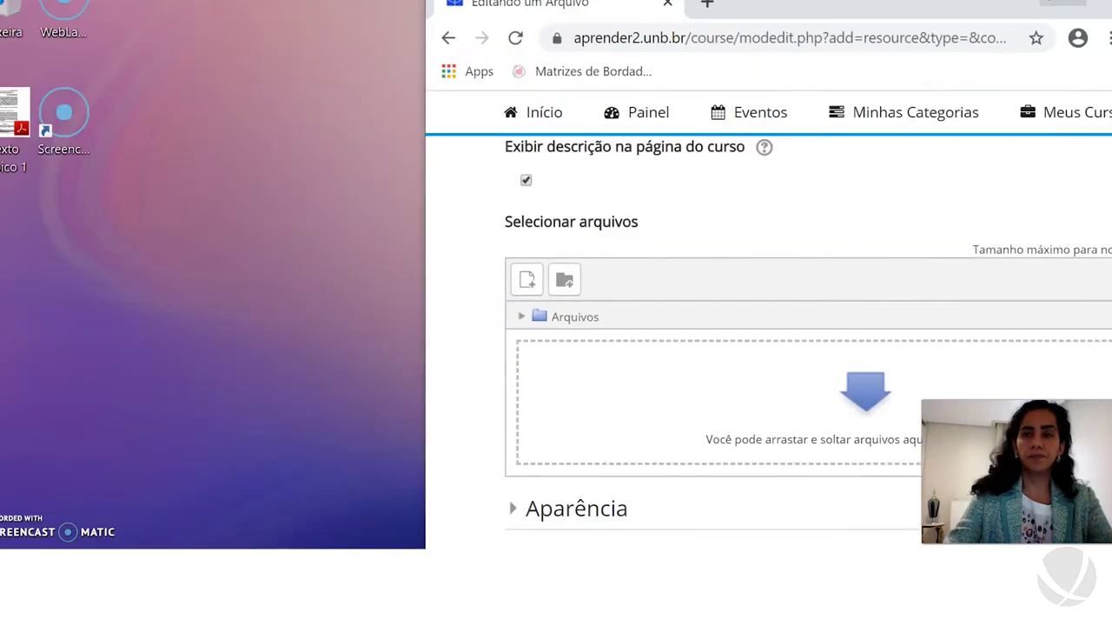
pyautogui.click(13, 133)
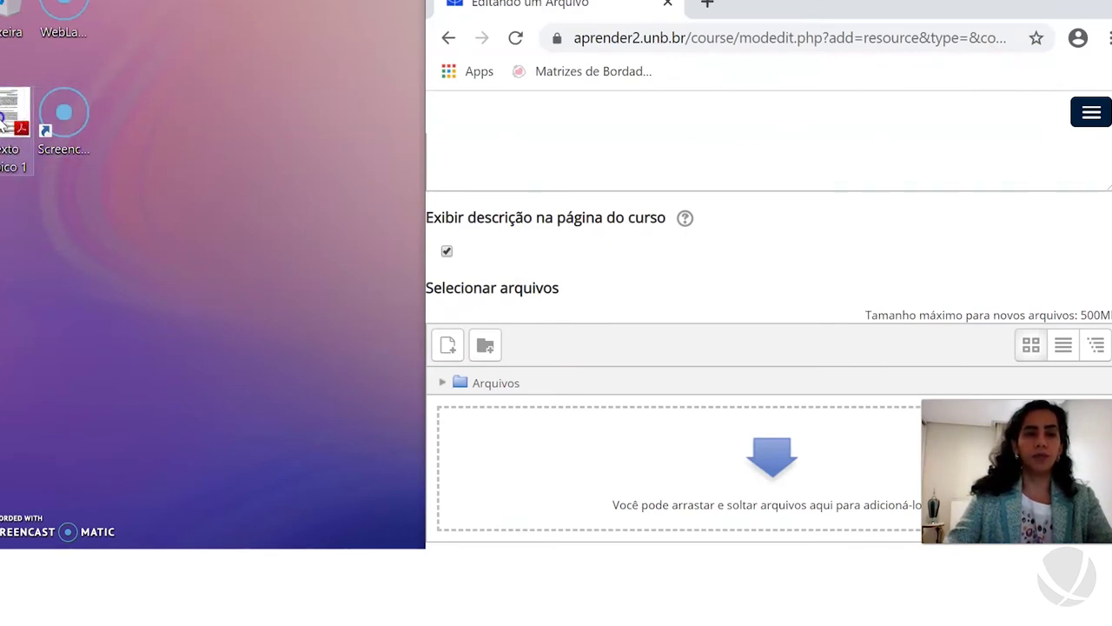
pyautogui.moveTo(4, 123); pyautogui.dragTo(745, 461)
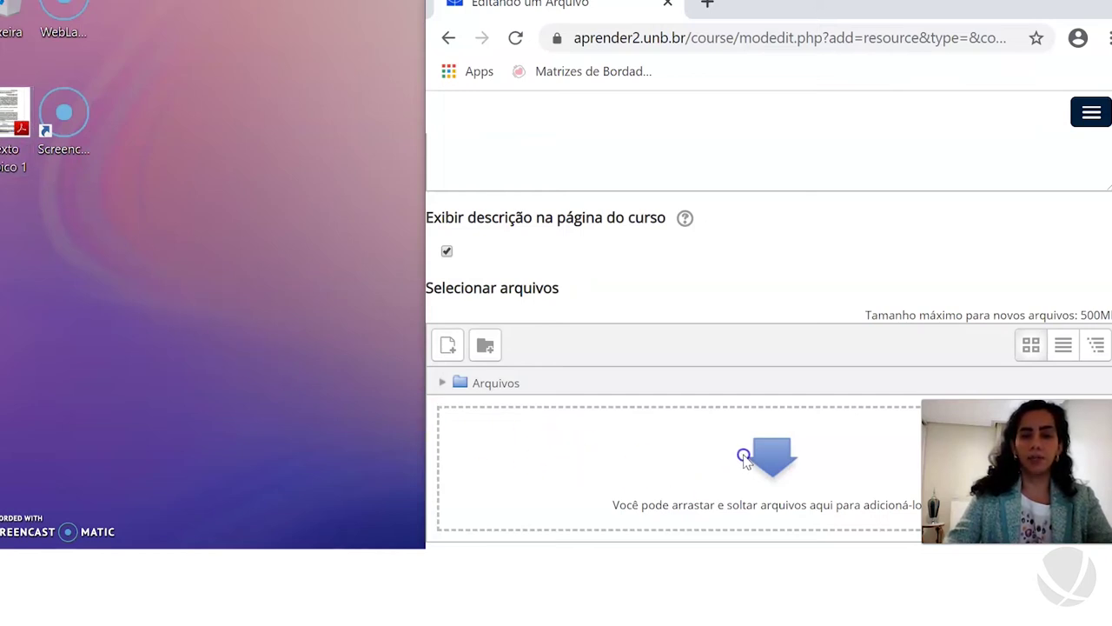
pyautogui.doubleClick(1064, 2)
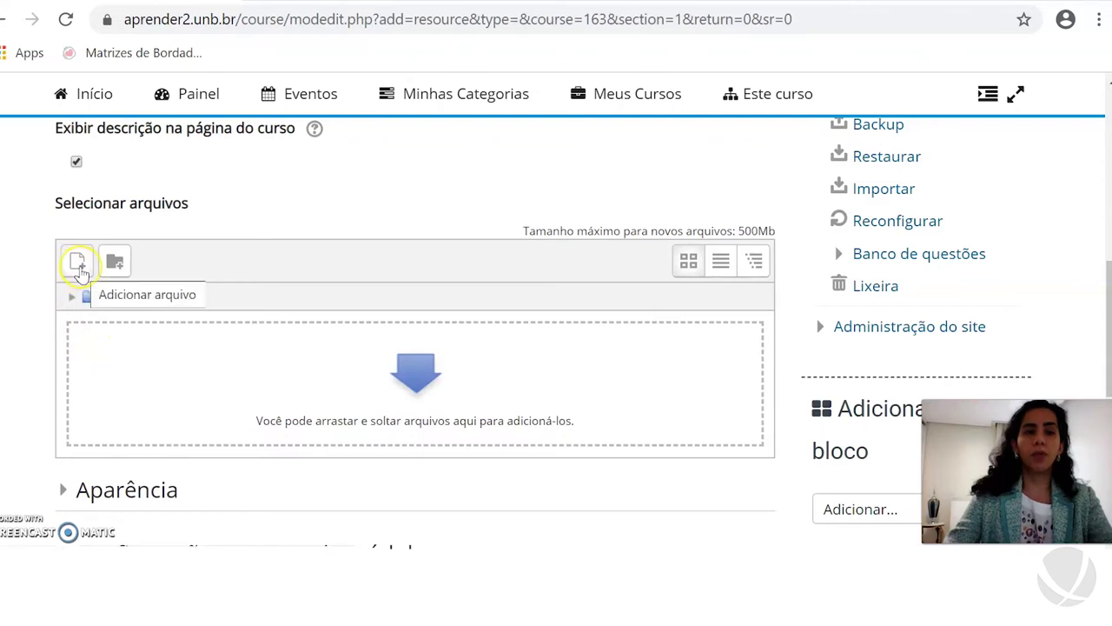
# - Open the file picker for the resource and look through the recent files
pyautogui.click(77, 265)
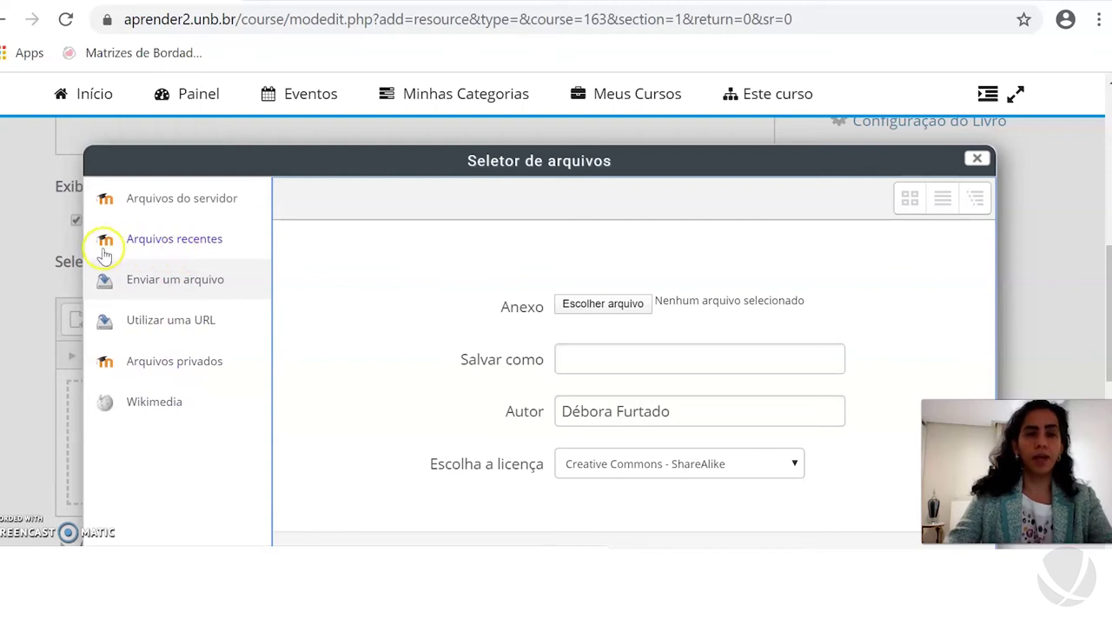
pyautogui.click(211, 249)
pyautogui.scroll(-1, 217, 254)
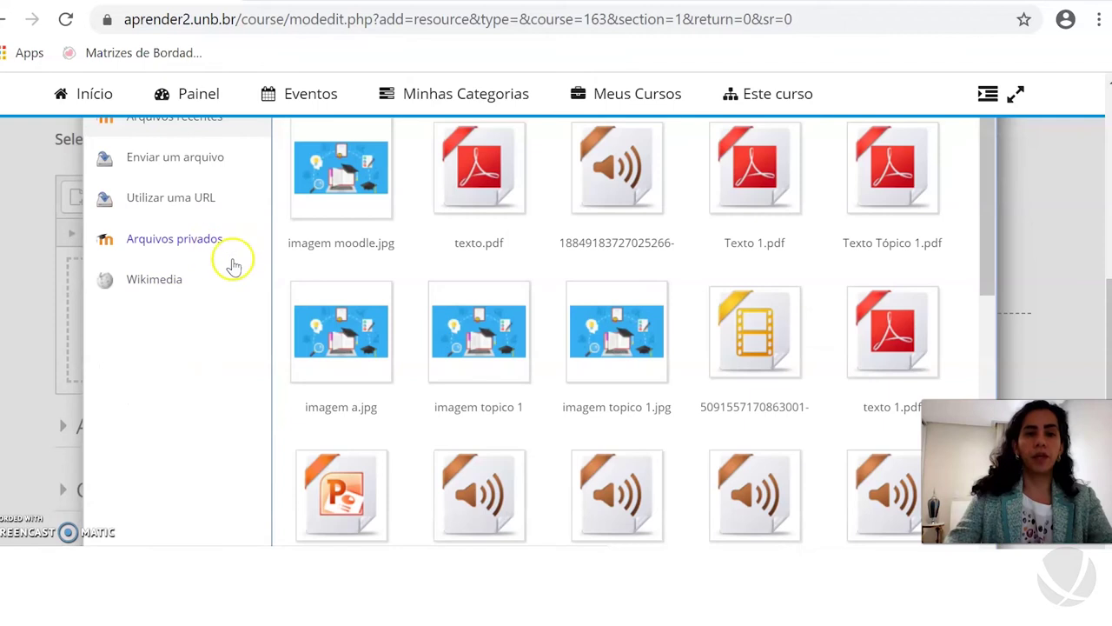
pyautogui.scroll(1, 413, 311)
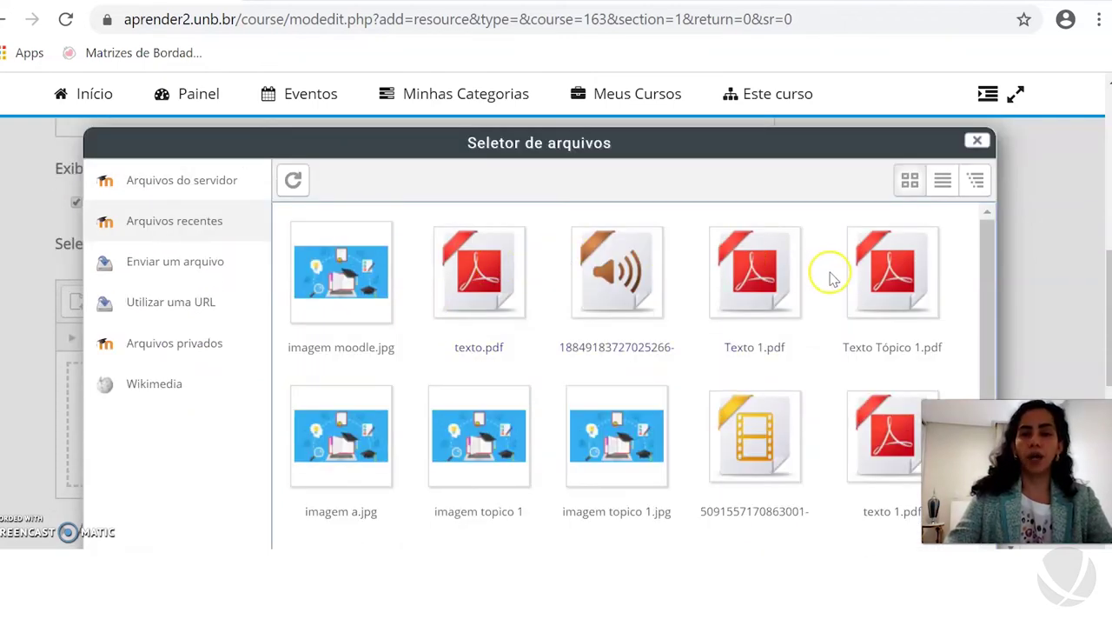
pyautogui.scroll(-1, 830, 278)
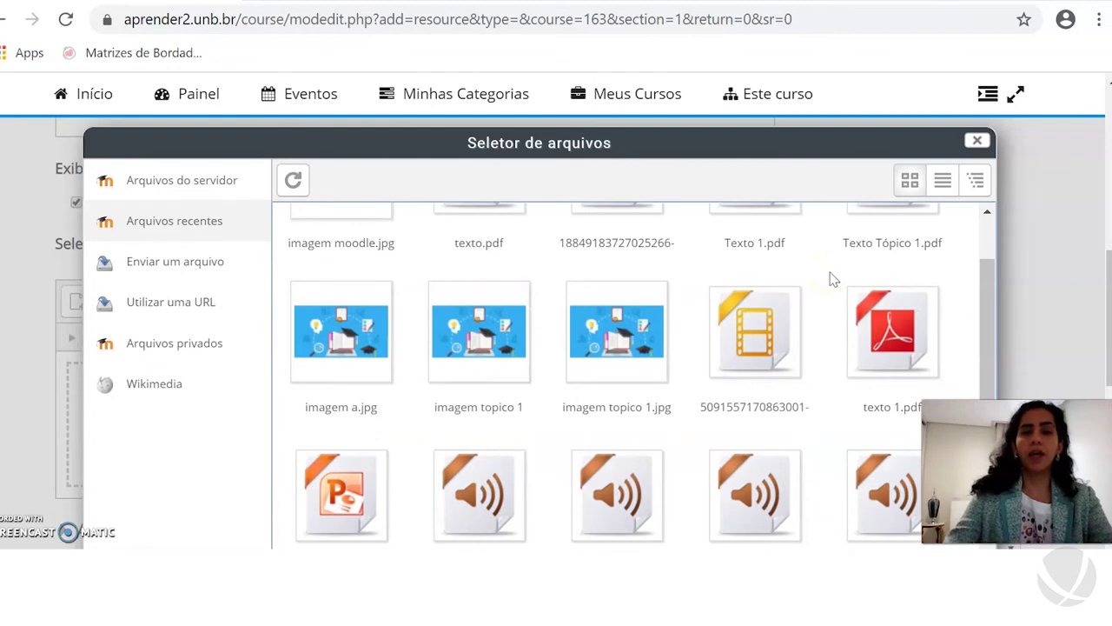
pyautogui.scroll(-1, 830, 278)
pyautogui.scroll(-1, 834, 287)
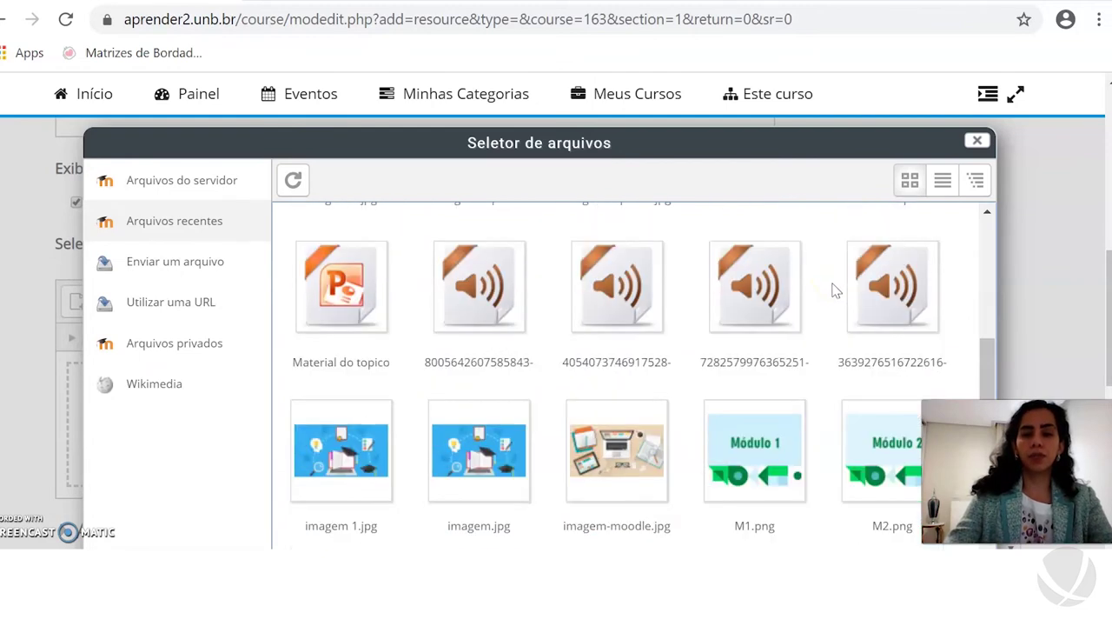
pyautogui.scroll(-1, 834, 291)
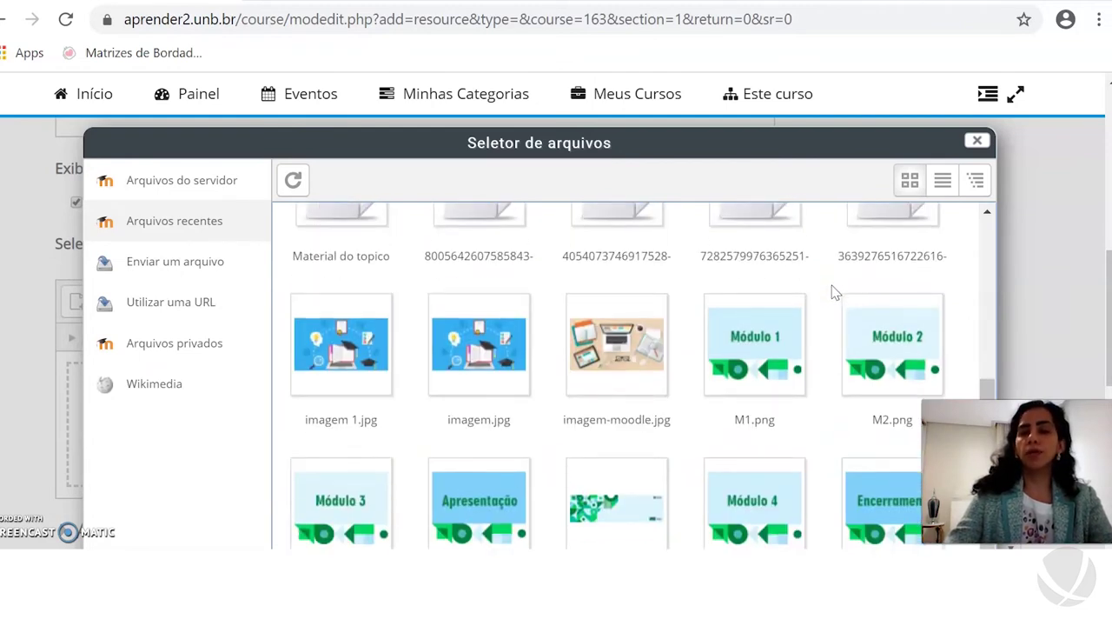
# - Look through the rest of the recent files in the file picker and return to the start of the list
pyautogui.scroll(-1, 832, 293)
pyautogui.scroll(-2, 832, 297)
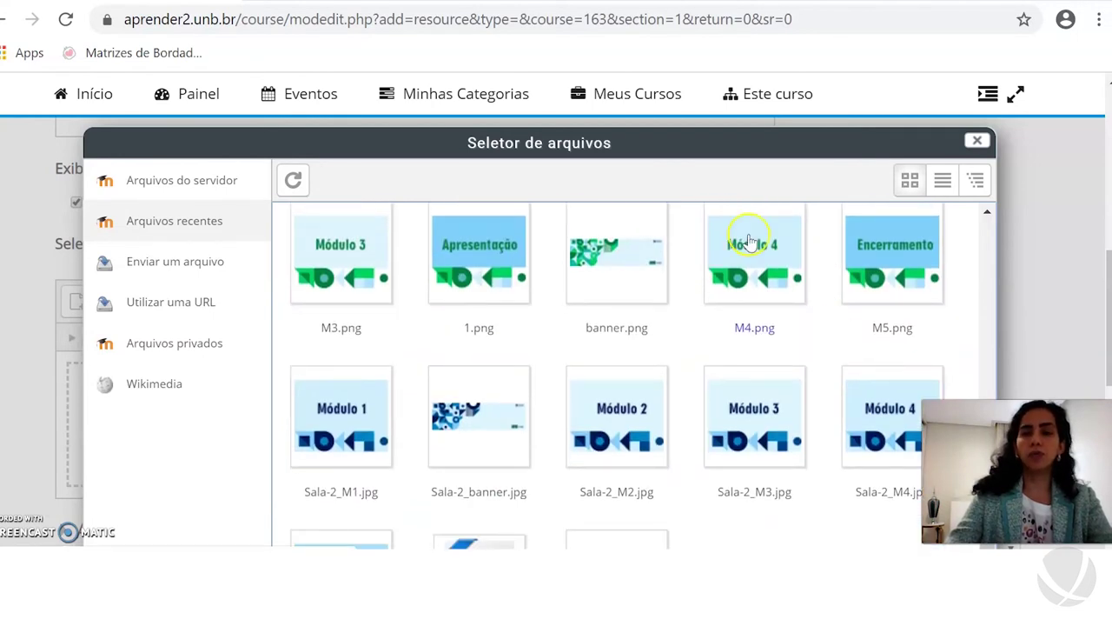
pyautogui.moveTo(668, 126)
pyautogui.mouseDown()
pyautogui.moveTo(651, 95)
pyautogui.moveTo(661, 112)
pyautogui.mouseUp()
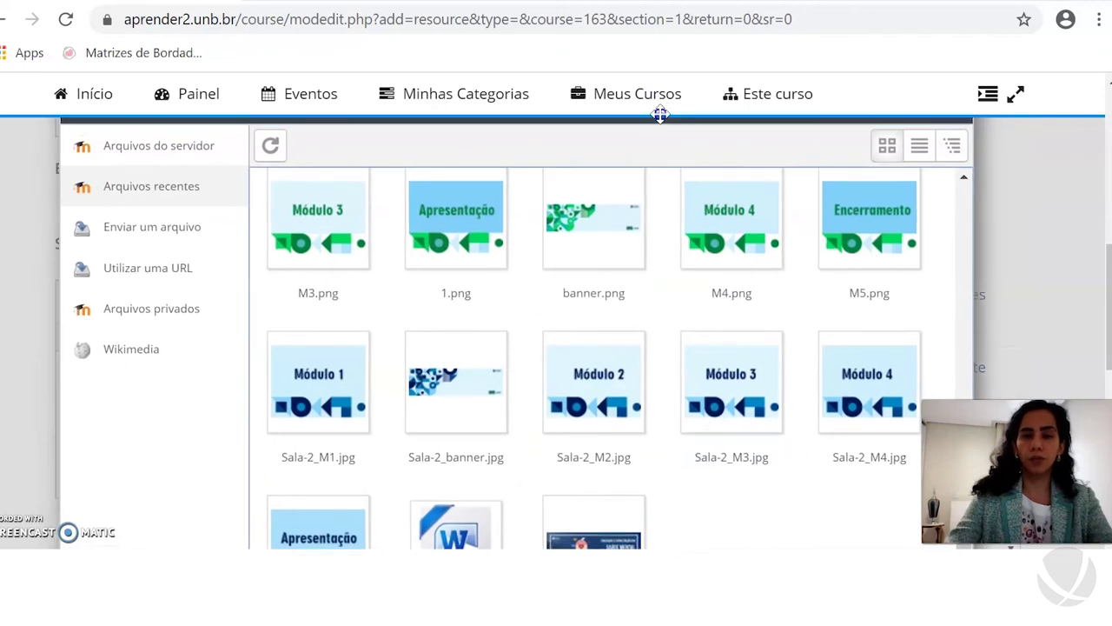
pyautogui.scroll(-1, 763, 271)
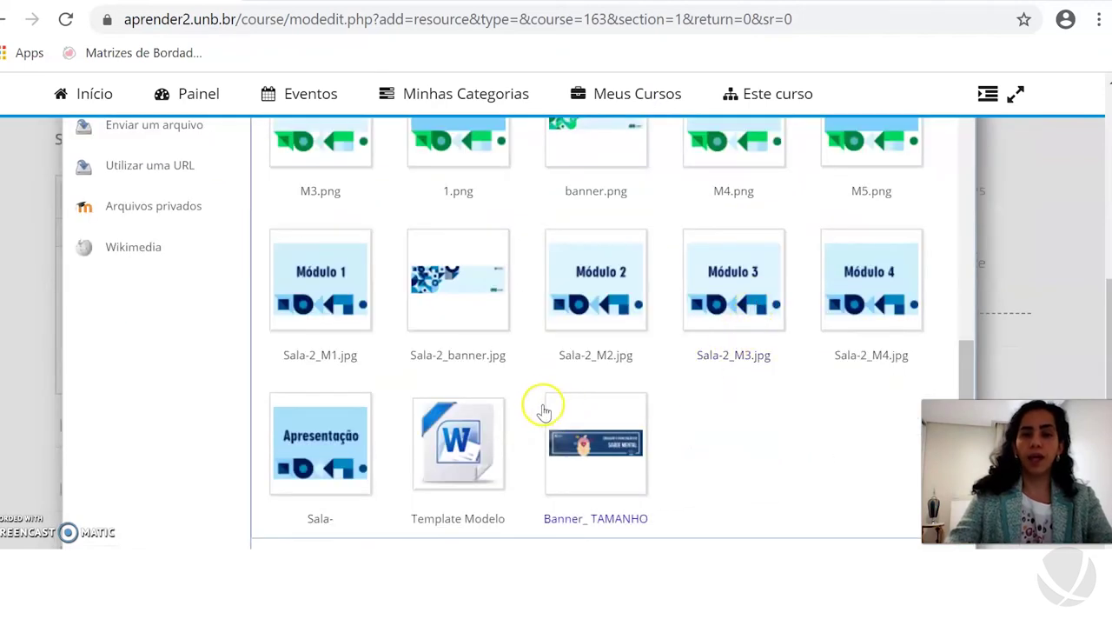
pyautogui.scroll(6, 686, 426)
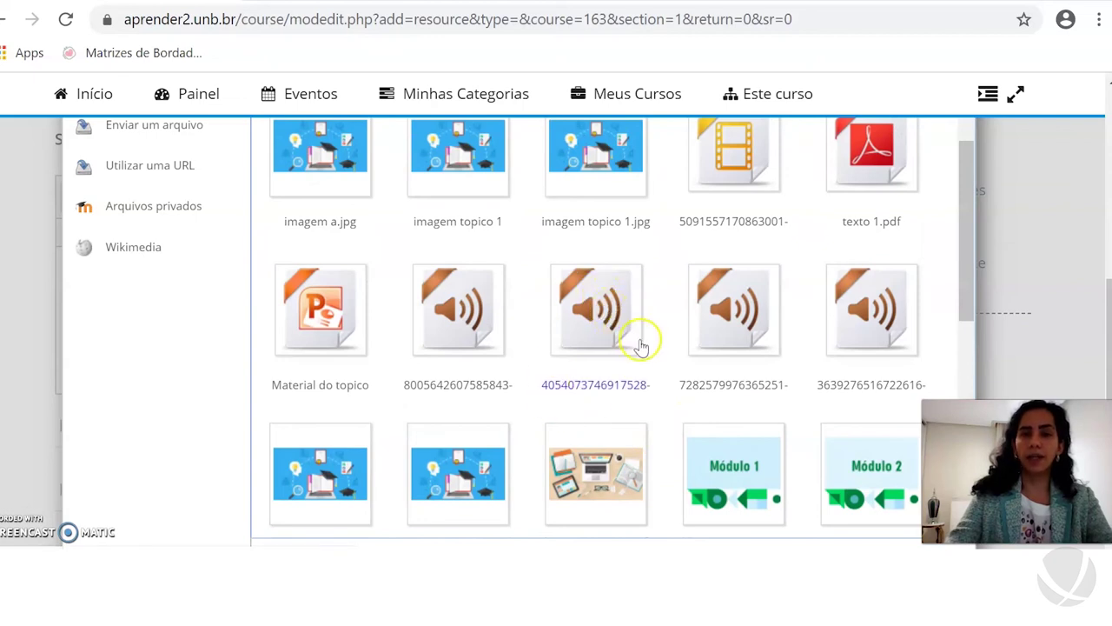
pyautogui.scroll(3, 647, 347)
pyautogui.scroll(2, 217, 344)
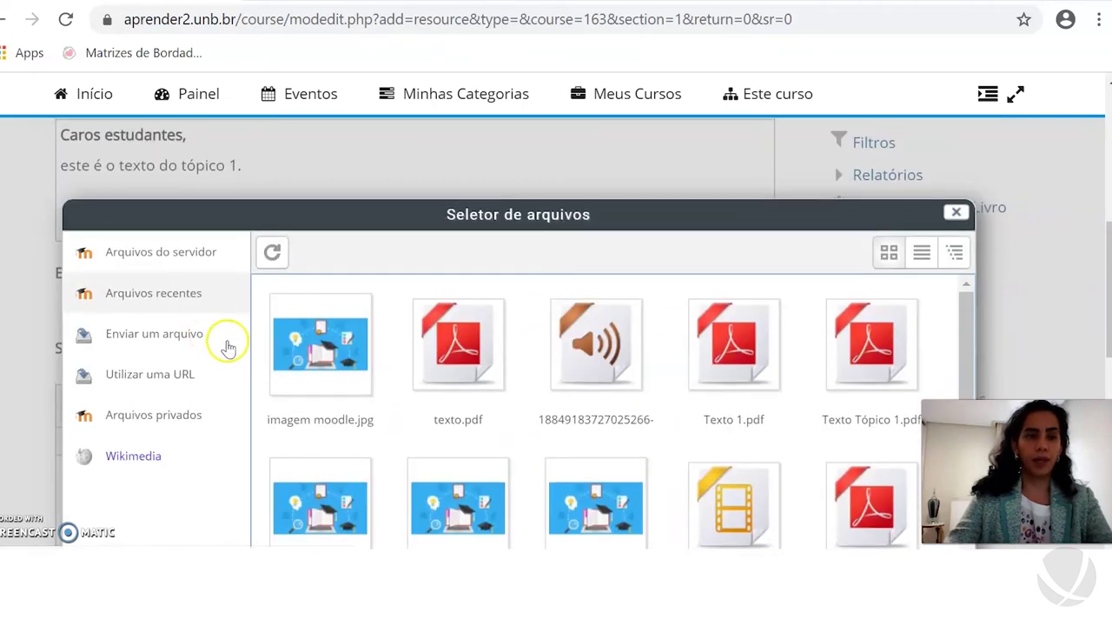
# - View the file picker's URL download option and its Wikimedia source
pyautogui.click(177, 382)
pyautogui.scroll(-2, 174, 374)
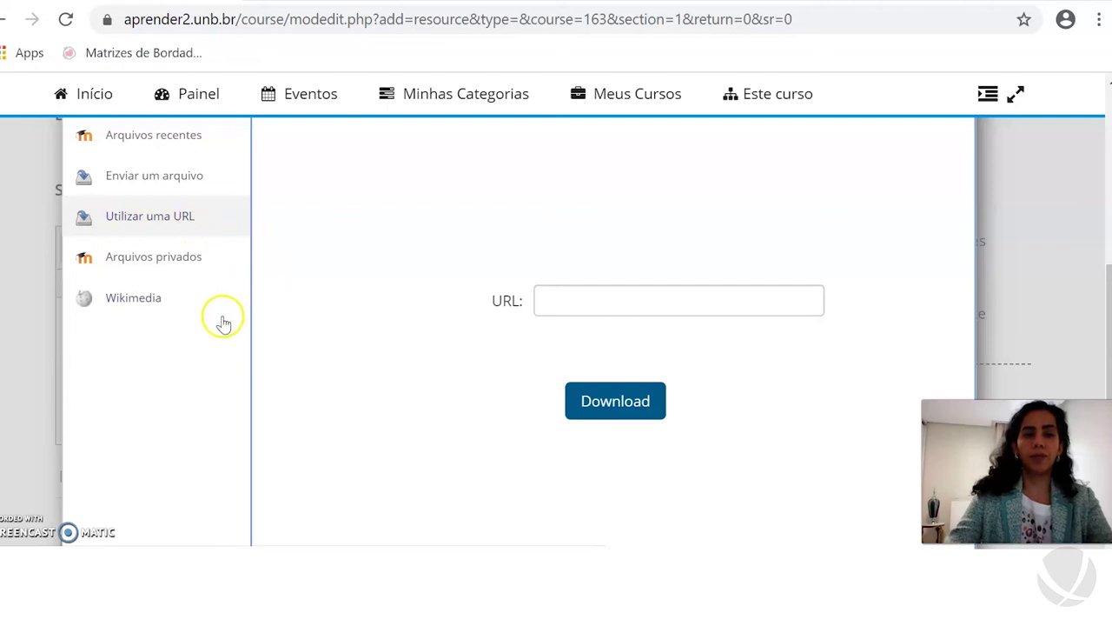
pyautogui.click(126, 304)
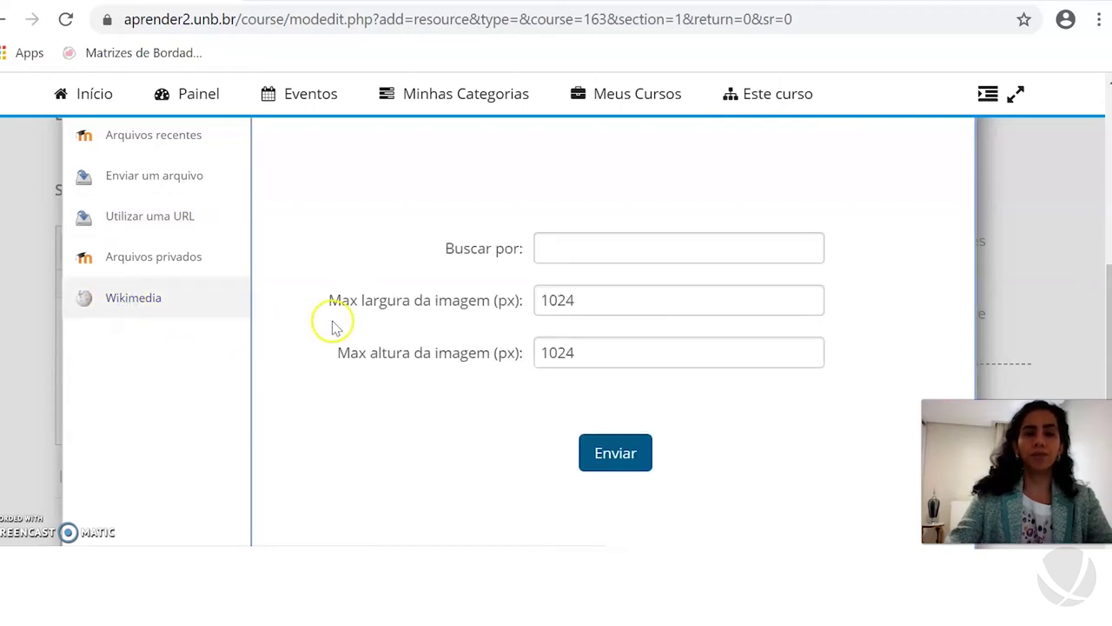
# - Search Wikimedia for "paulo freire", keeping the image size limits as they are
pyautogui.scroll(1, 342, 323)
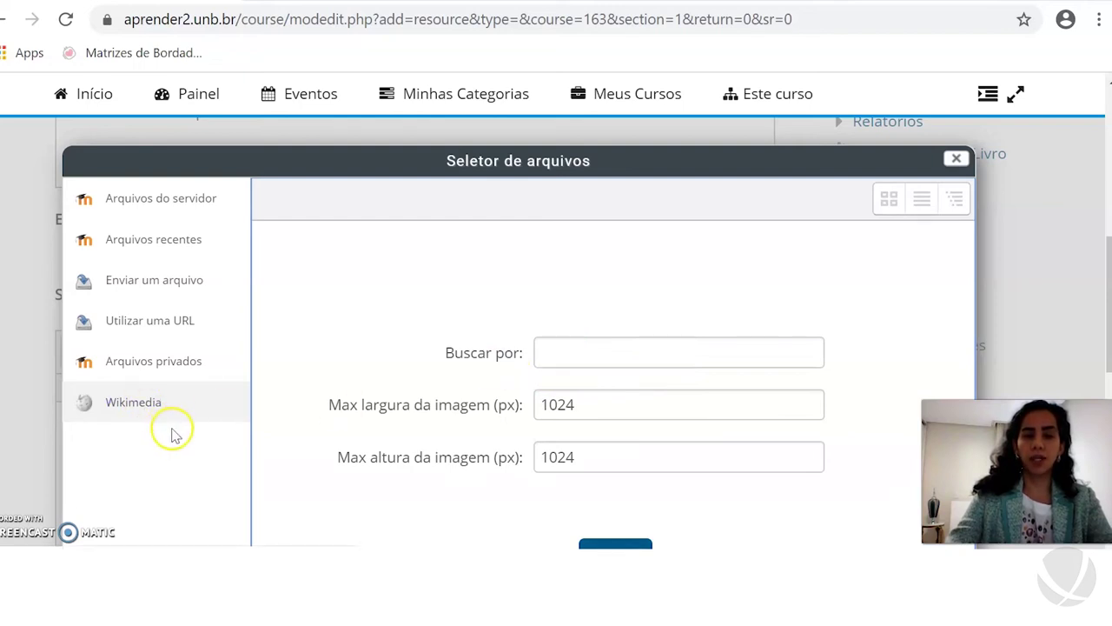
pyautogui.click(573, 345)
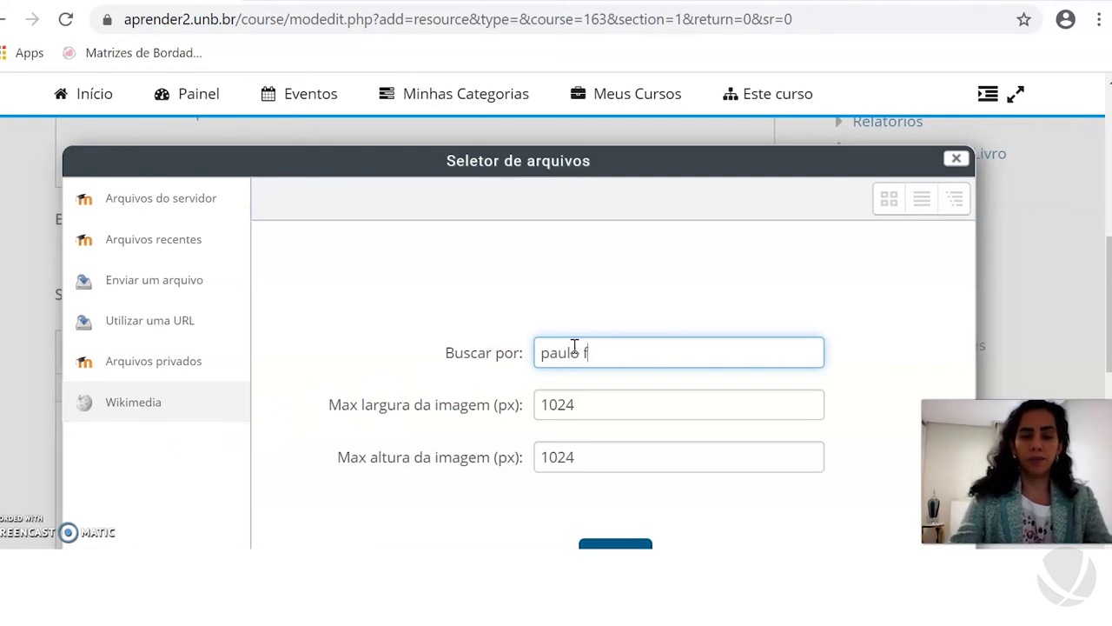
pyautogui.scroll(-1, 665, 337)
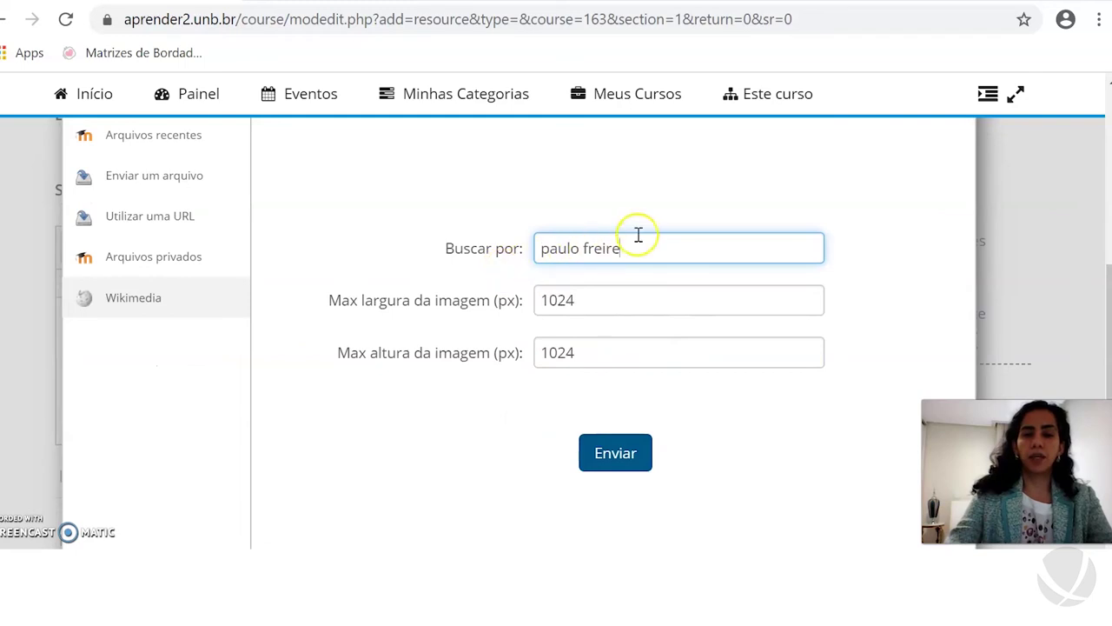
pyautogui.click(632, 459)
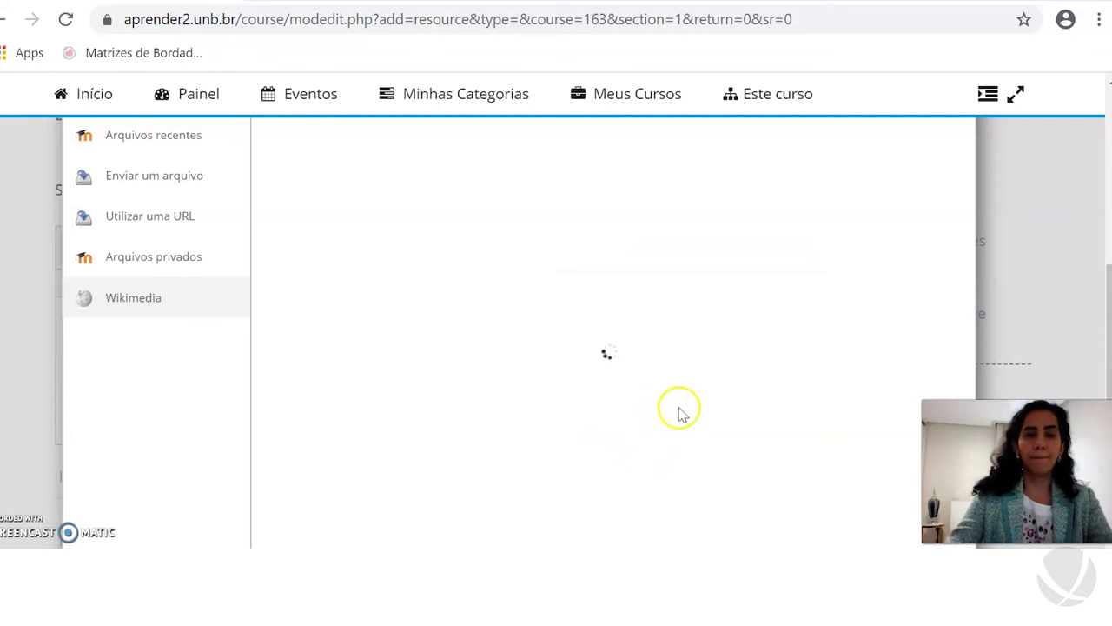
# - Add the image Method Paulo Freire.jpg from the Wikimedia results to the resource's files
pyautogui.scroll(1, 687, 407)
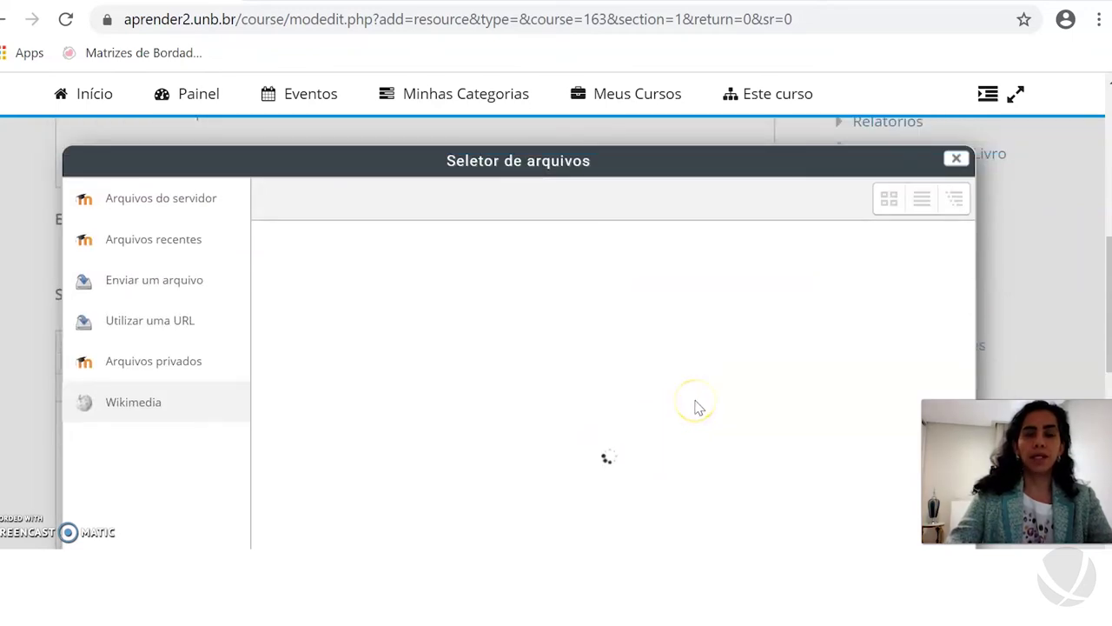
pyautogui.scroll(-2, 687, 399)
pyautogui.scroll(1, 851, 367)
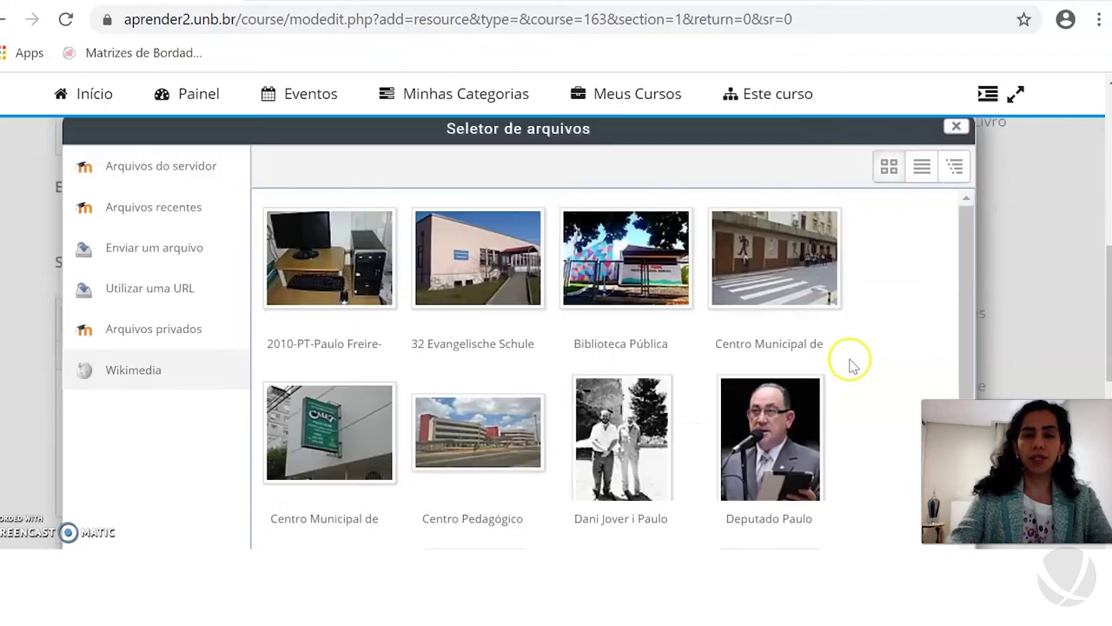
pyautogui.scroll(1, 851, 368)
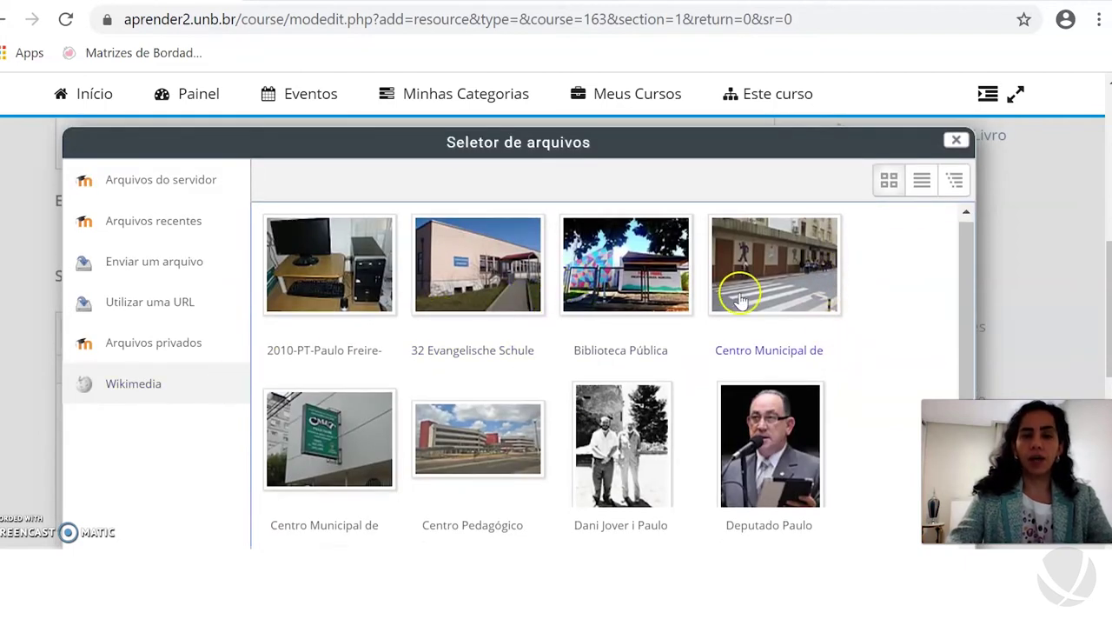
pyautogui.scroll(-4, 739, 300)
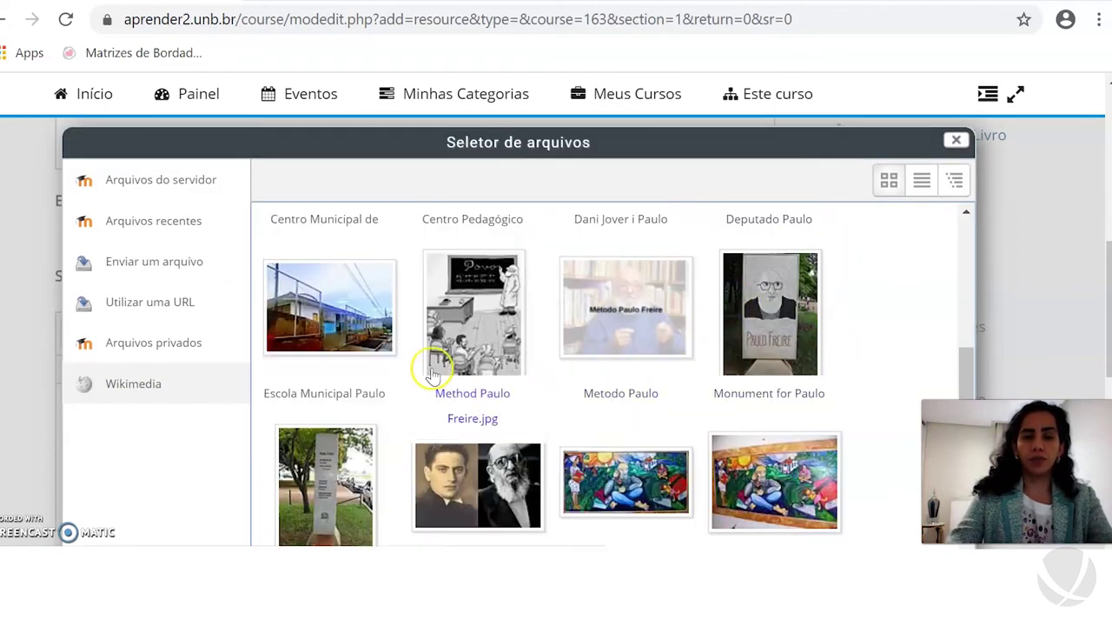
pyautogui.click(465, 339)
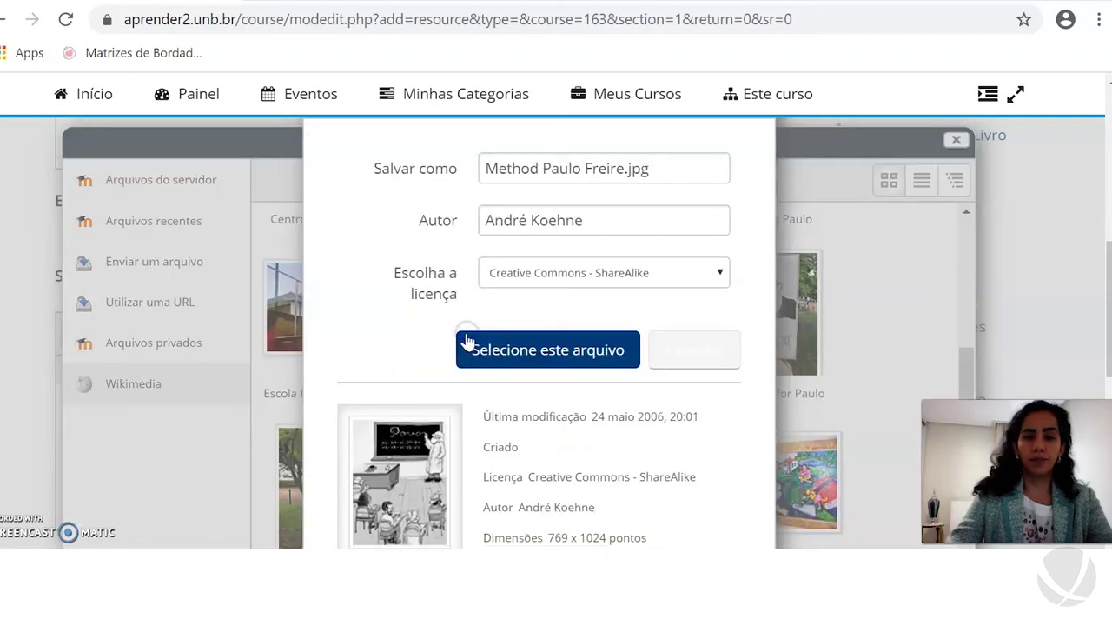
pyautogui.scroll(1, 556, 326)
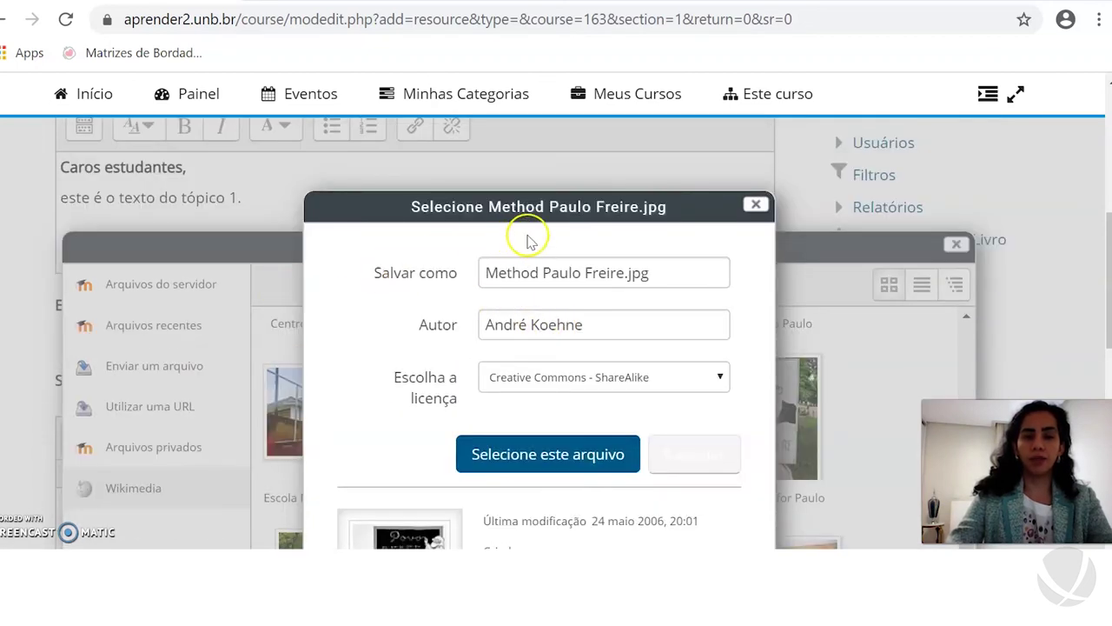
pyautogui.scroll(-1, 688, 327)
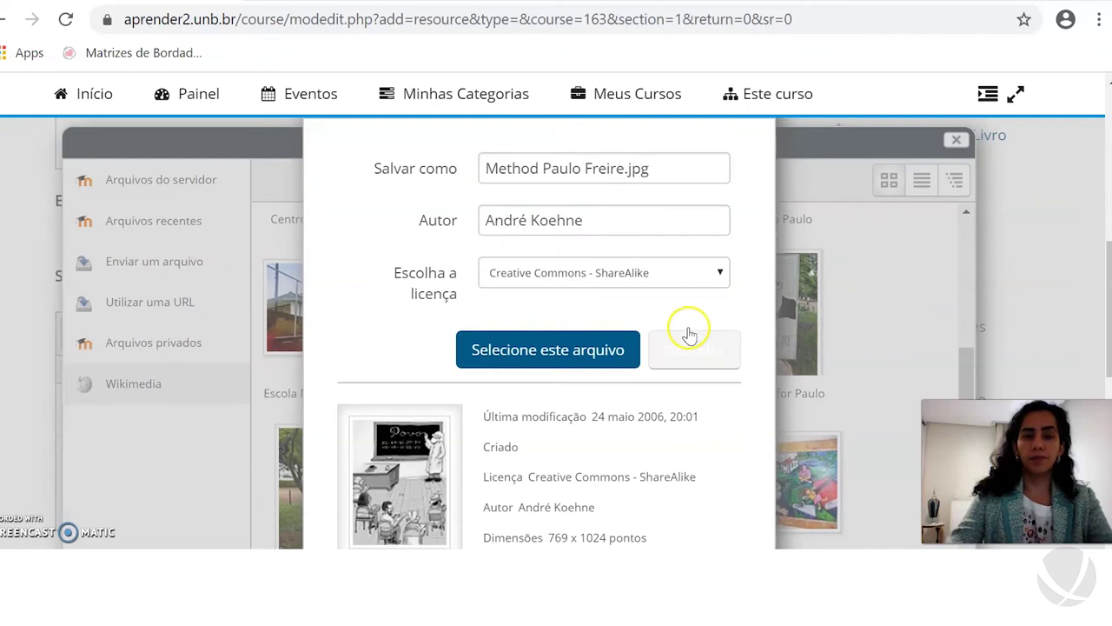
pyautogui.click(528, 358)
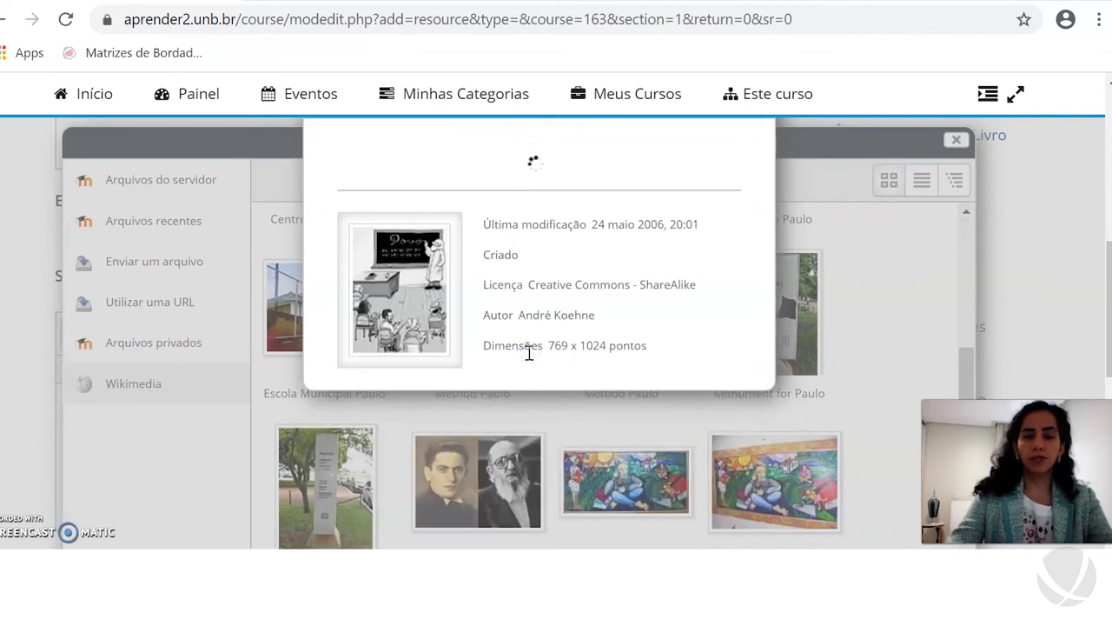
# - Delete the image Method Paulo Freire.jpg from the resource's files and confirm the deletion
pyautogui.scroll(-1, 528, 360)
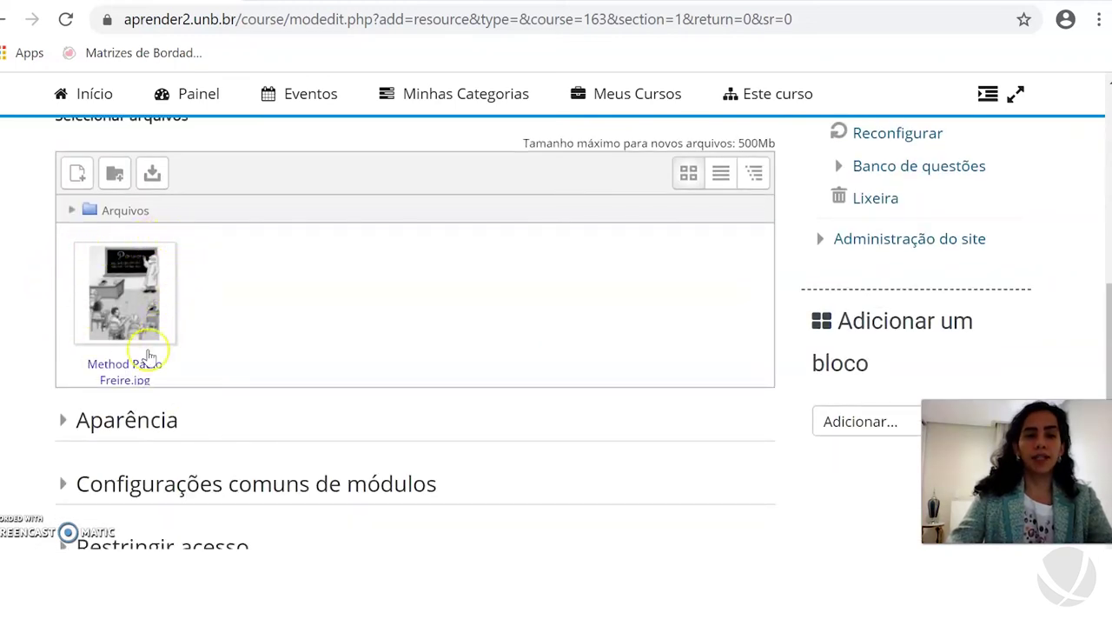
pyautogui.scroll(1, 208, 241)
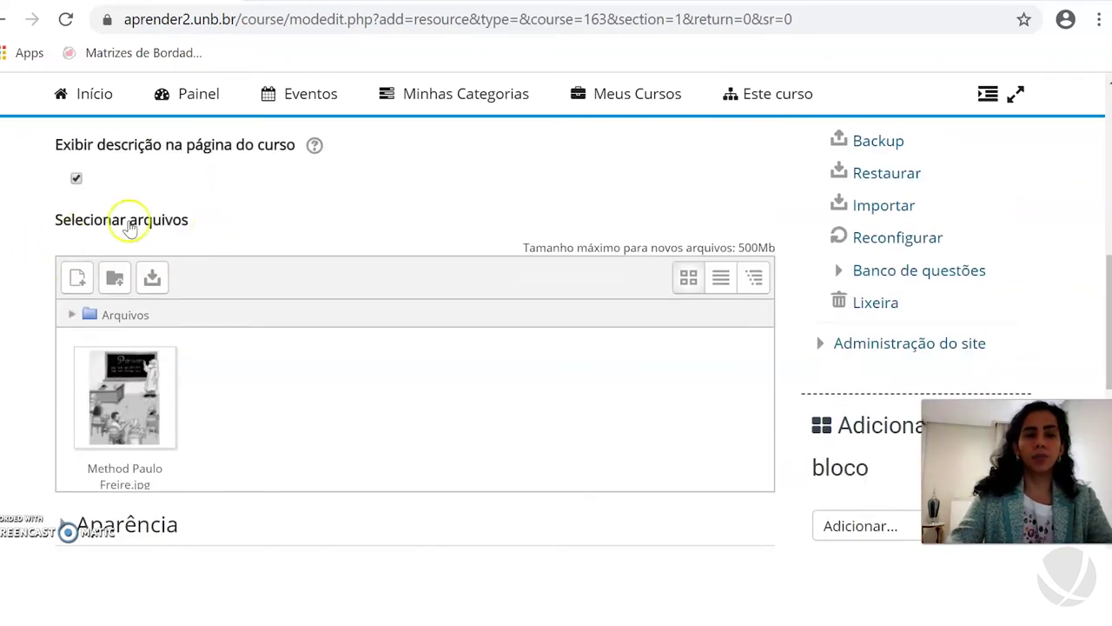
pyautogui.scroll(-1, 300, 323)
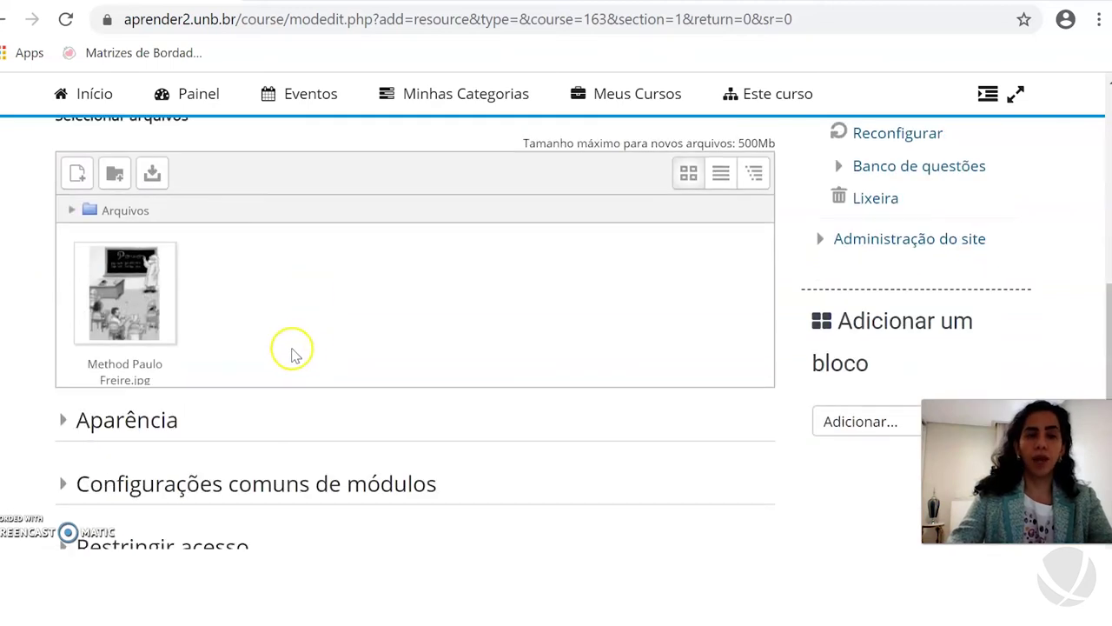
pyautogui.click(144, 324)
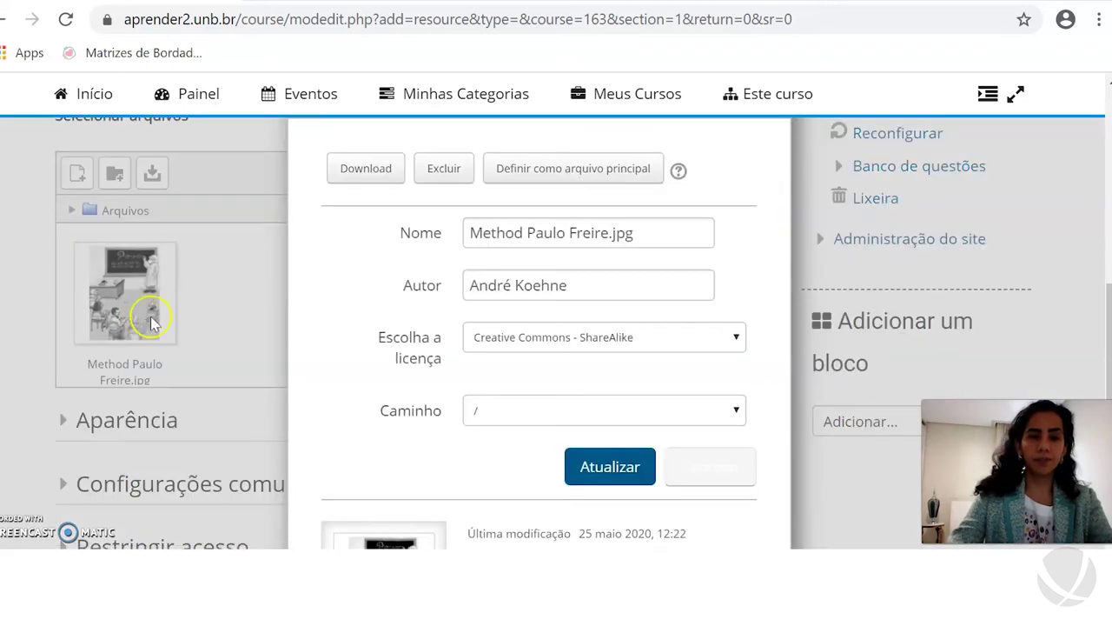
pyautogui.scroll(1, 419, 336)
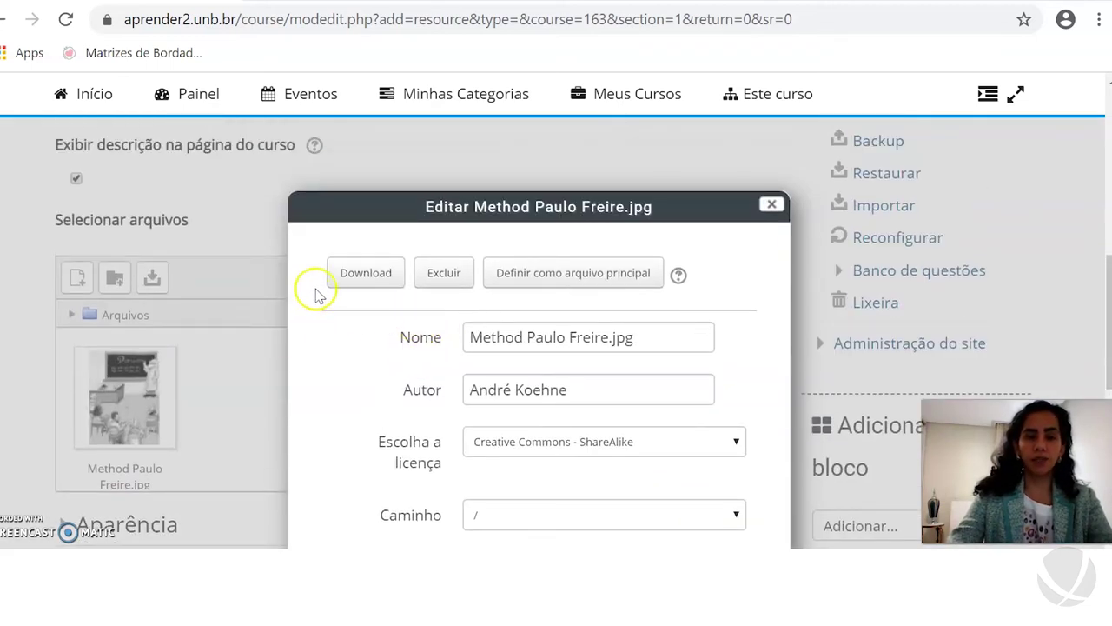
pyautogui.click(444, 273)
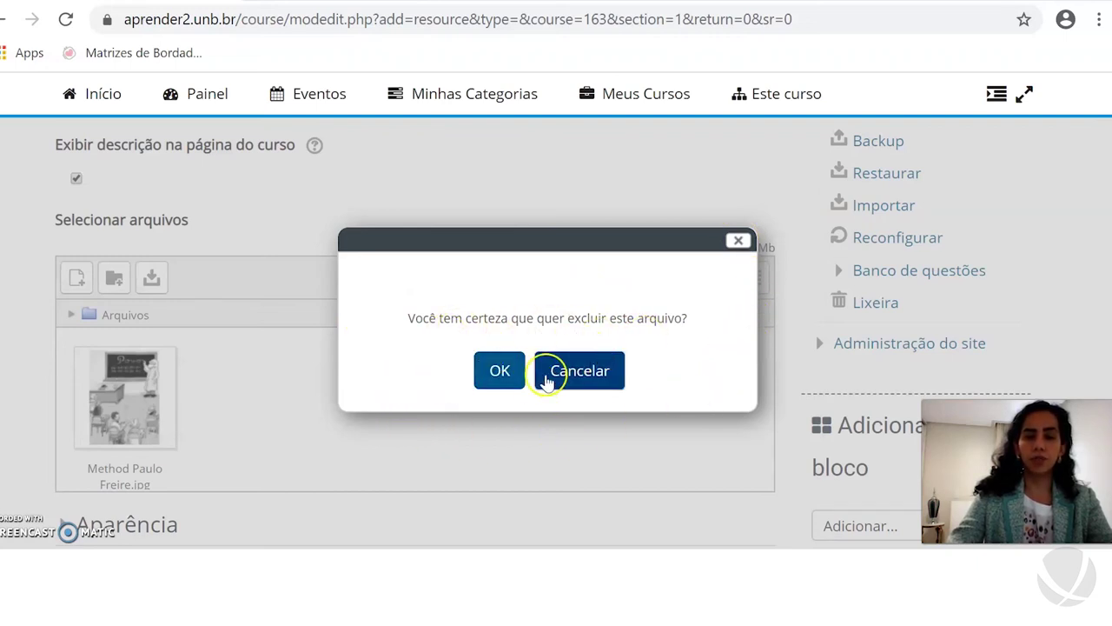
pyautogui.click(499, 374)
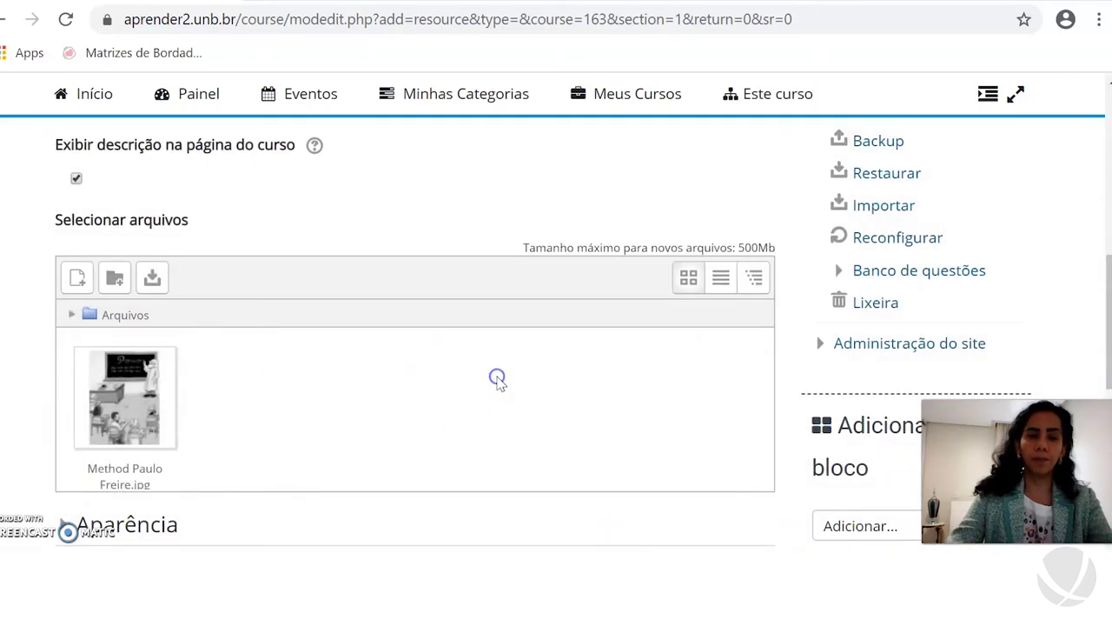
# - Attach texto topico 1.pdf from the desktop as a file upload for the resource
pyautogui.scroll(-1, 411, 252)
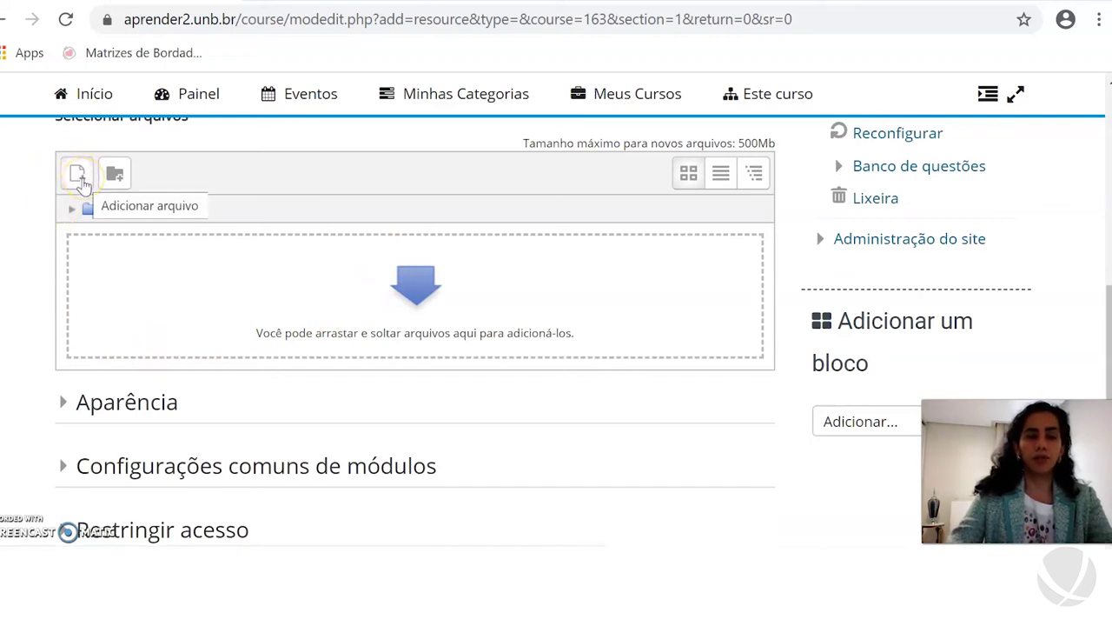
pyautogui.click(77, 176)
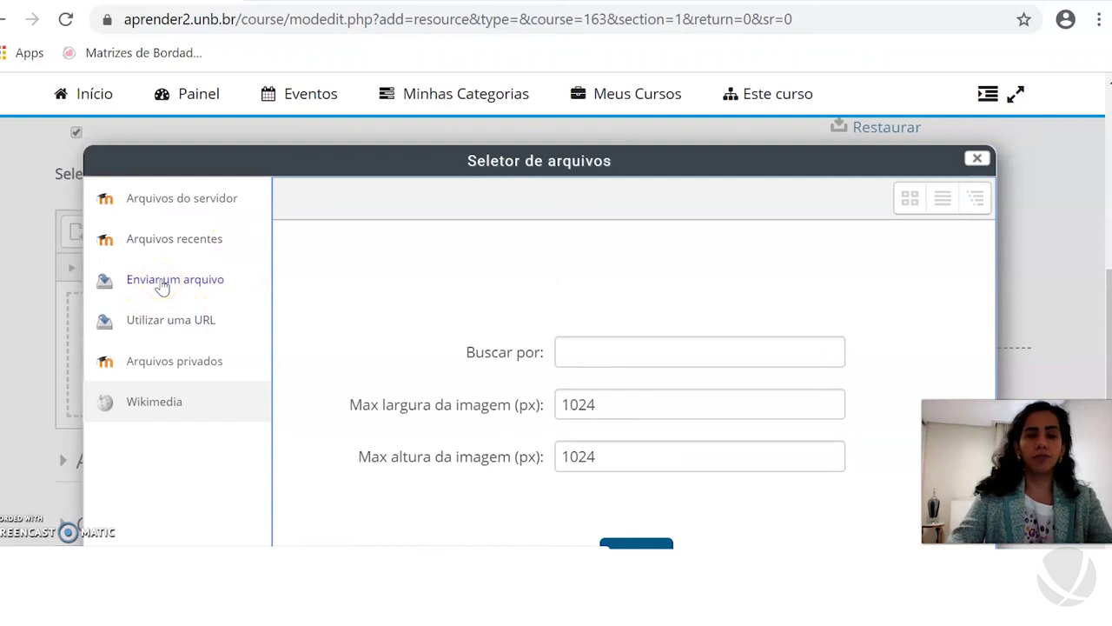
pyautogui.click(162, 282)
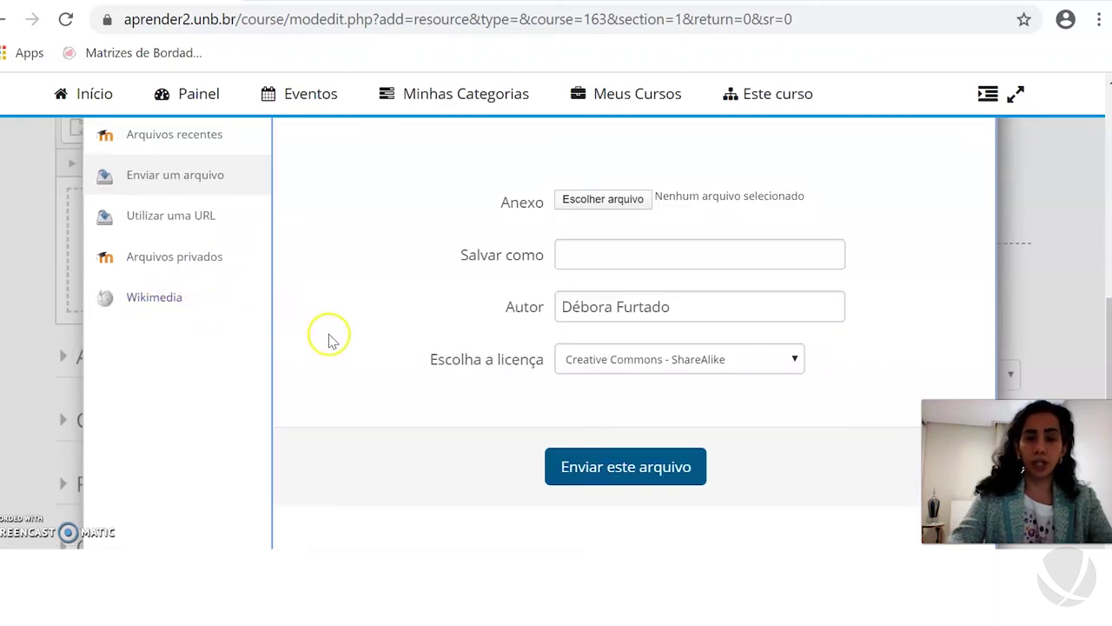
pyautogui.scroll(1, 339, 337)
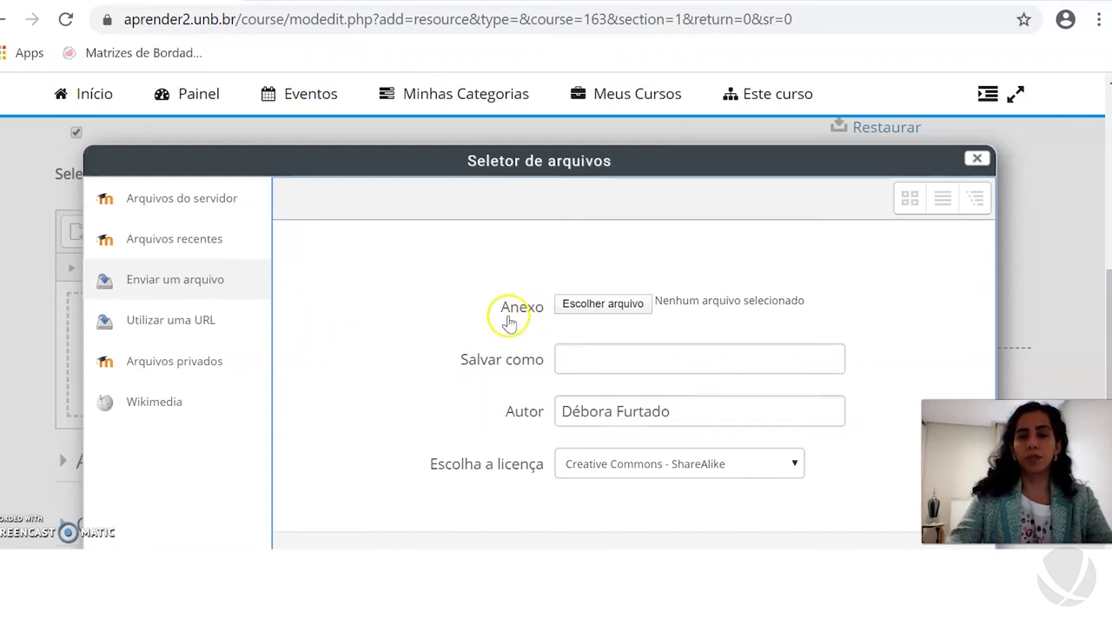
pyautogui.click(591, 306)
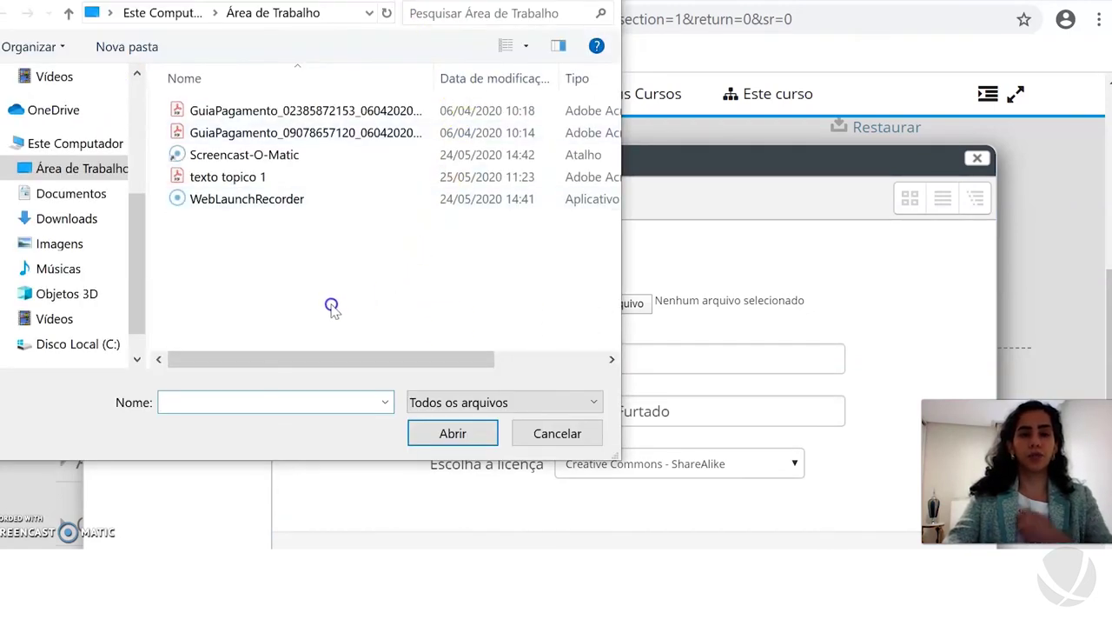
pyautogui.doubleClick(246, 178)
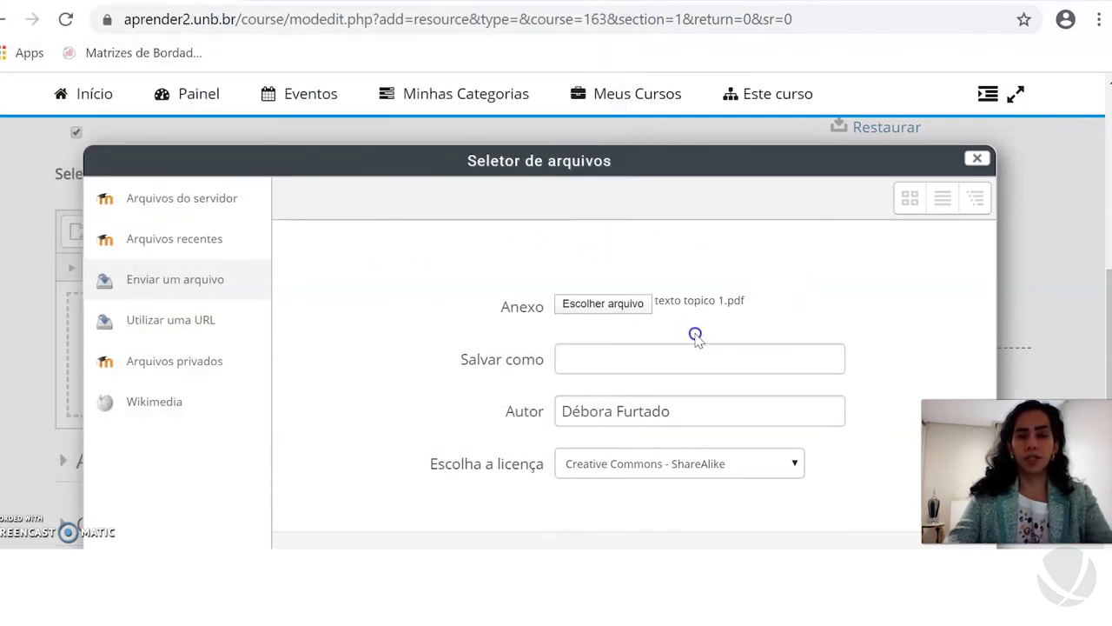
# - Set the name under which the attached PDF is saved to "Texto 1"
pyautogui.click(646, 359)
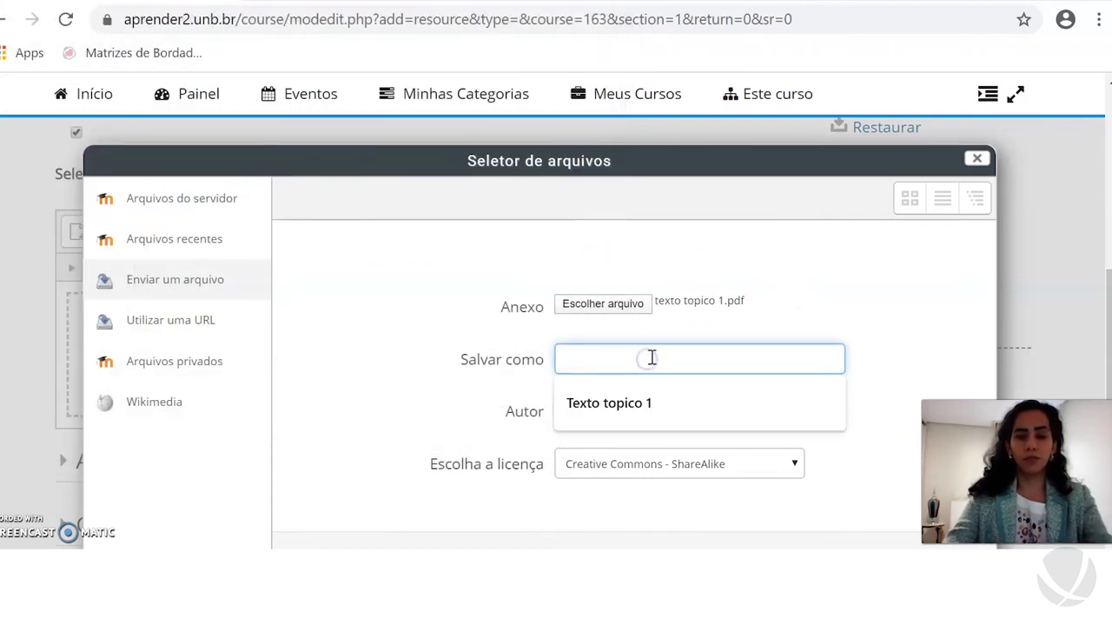
pyautogui.click(639, 399)
pyautogui.press('BackSpace')
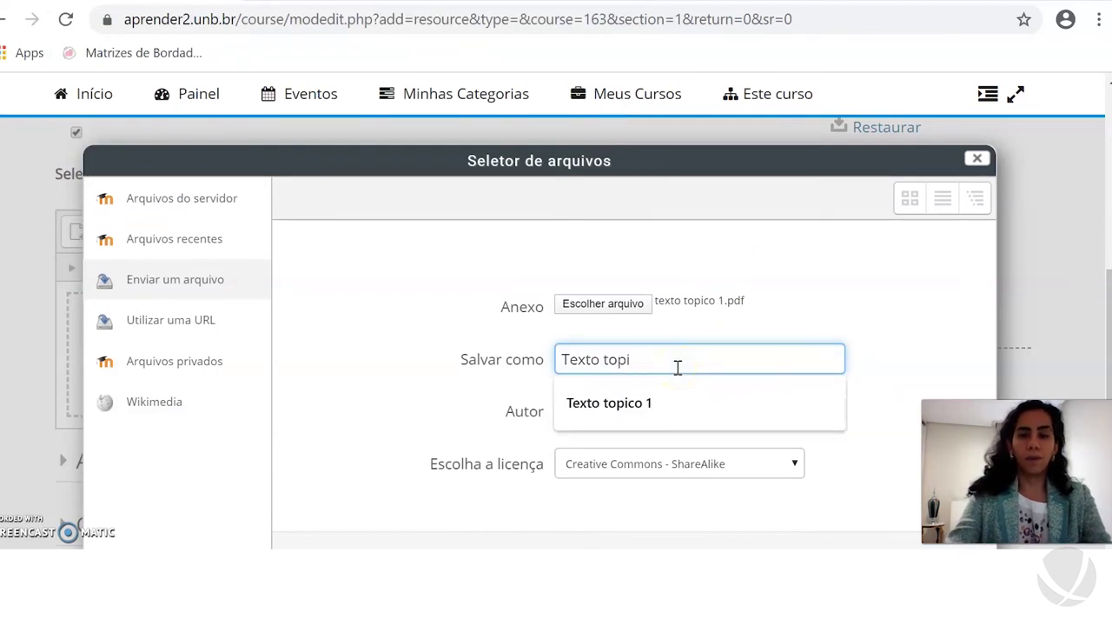
pyautogui.write('1')
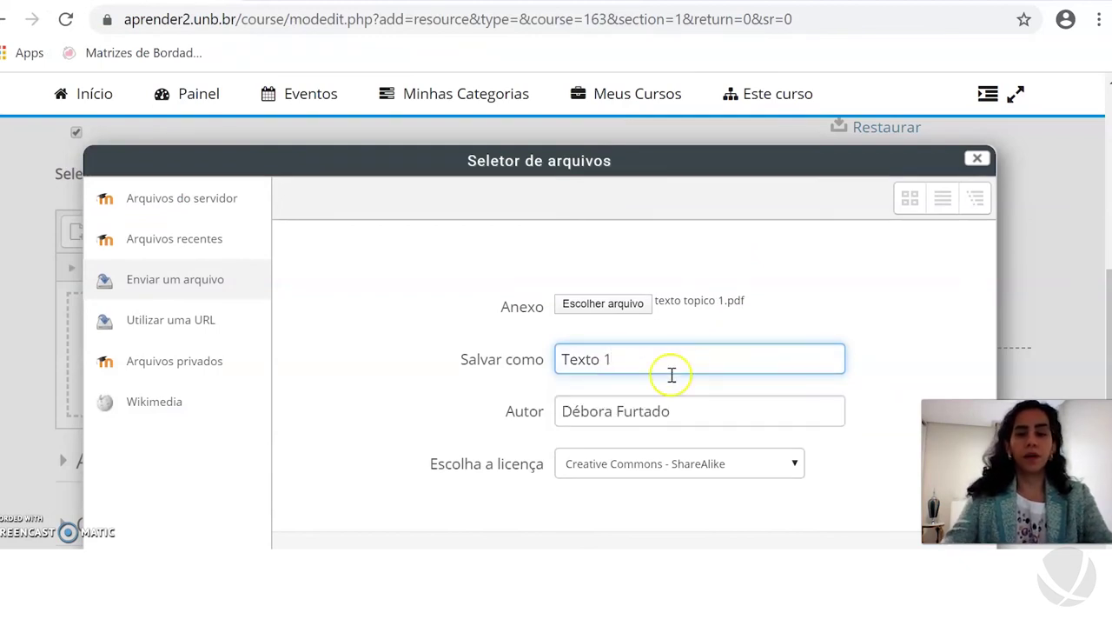
# - Upload the attached PDF to the resource's files
pyautogui.scroll(-1, 671, 374)
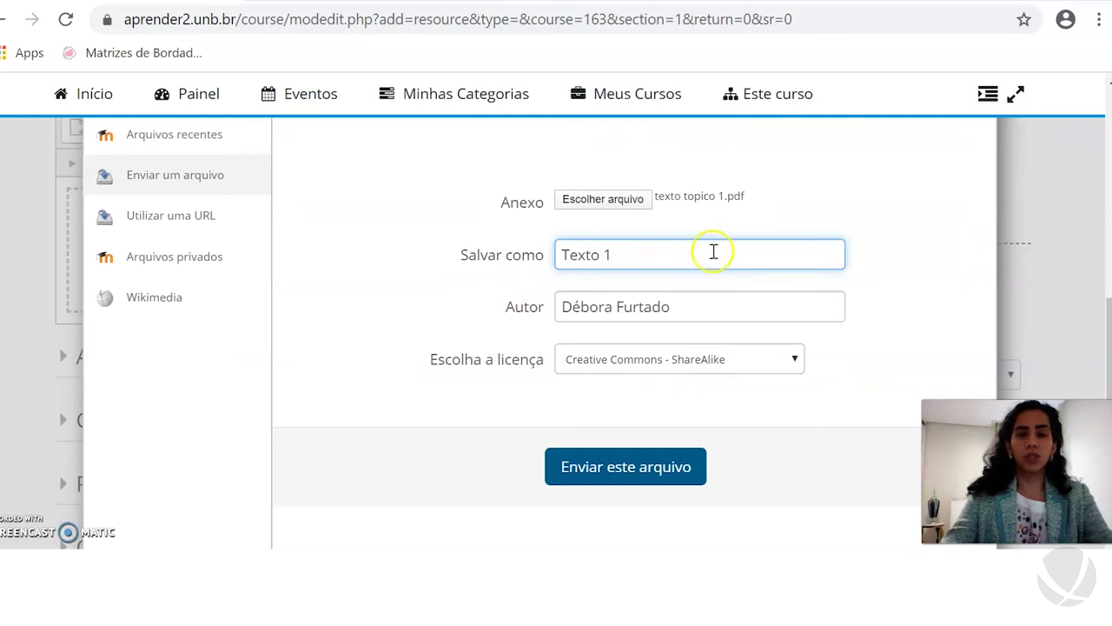
pyautogui.click(607, 474)
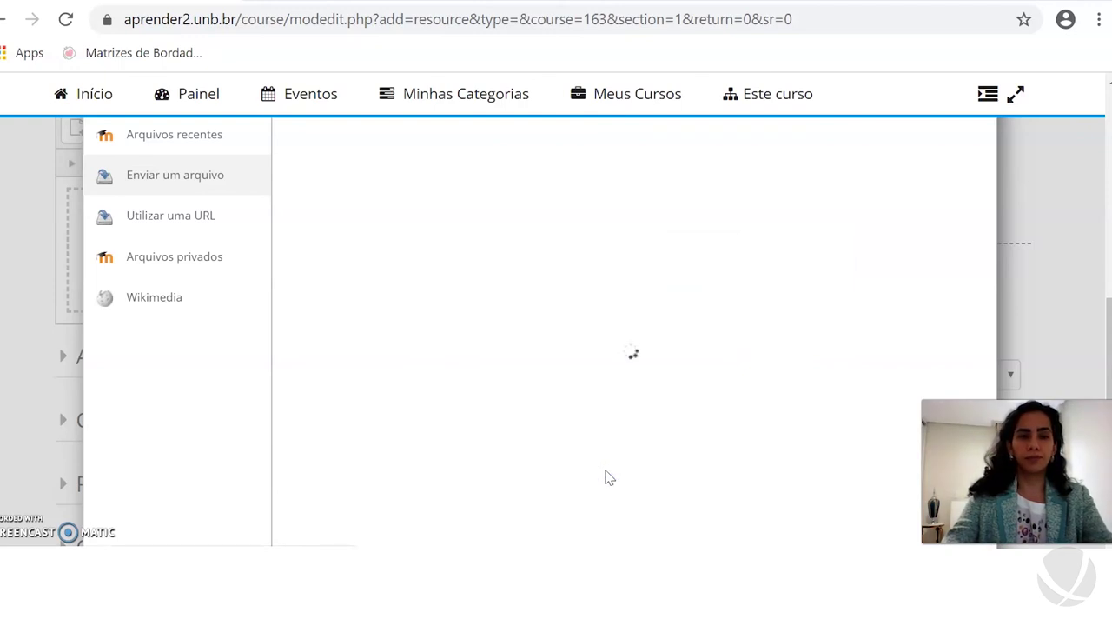
pyautogui.scroll(1, 500, 438)
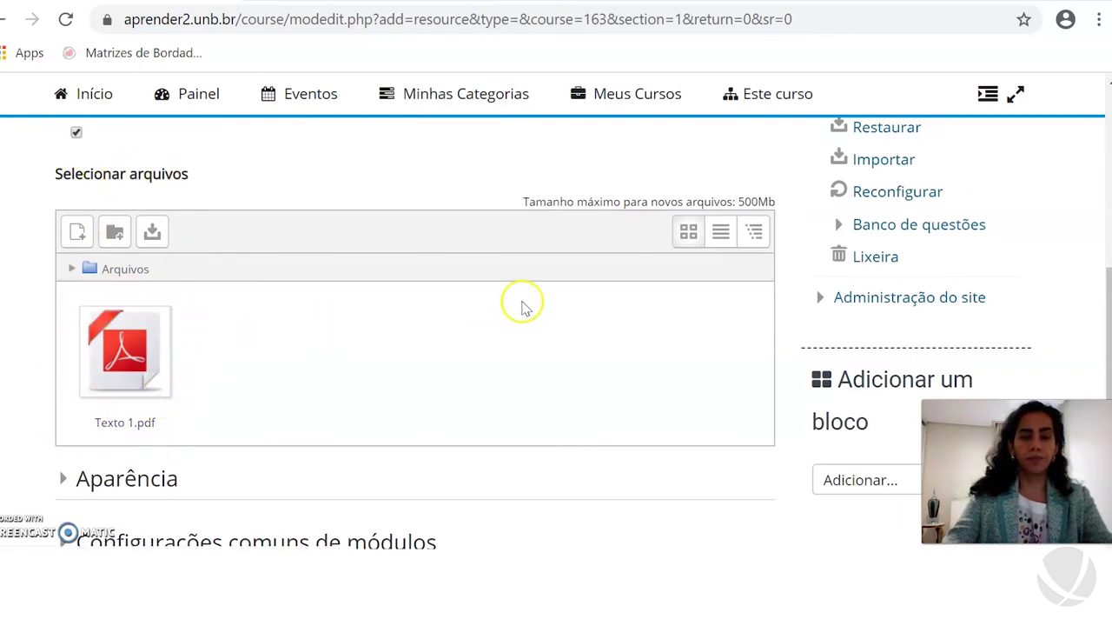
# - Review the resource form, checking its name, description, course-page display setting and uploaded file
pyautogui.scroll(-1, 524, 307)
pyautogui.scroll(2, 523, 304)
pyautogui.scroll(3, 525, 302)
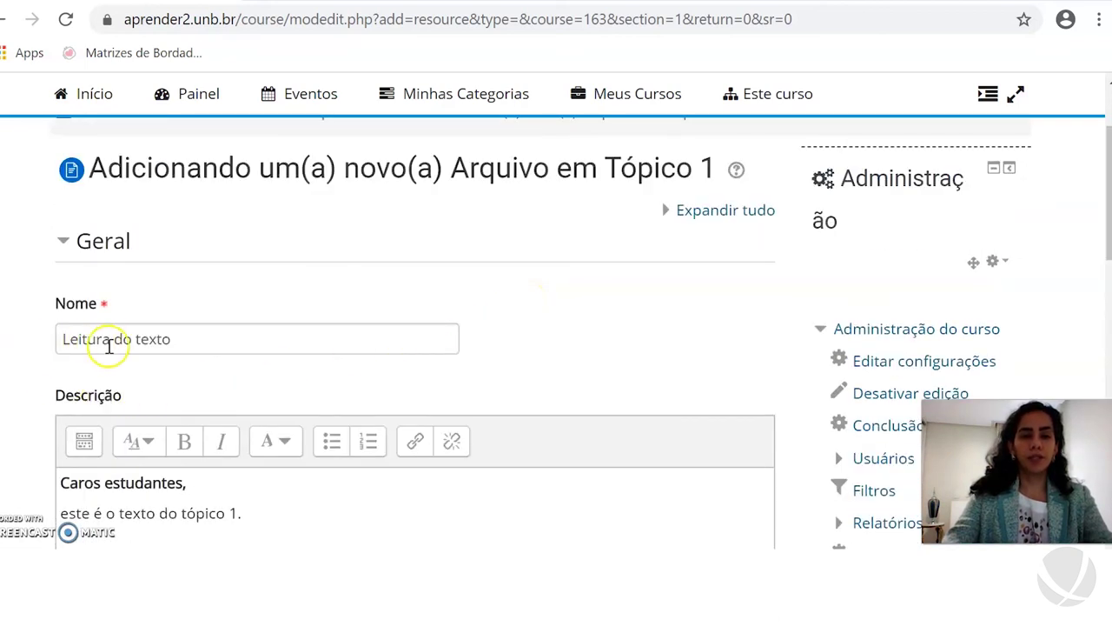
pyautogui.scroll(-1, 190, 342)
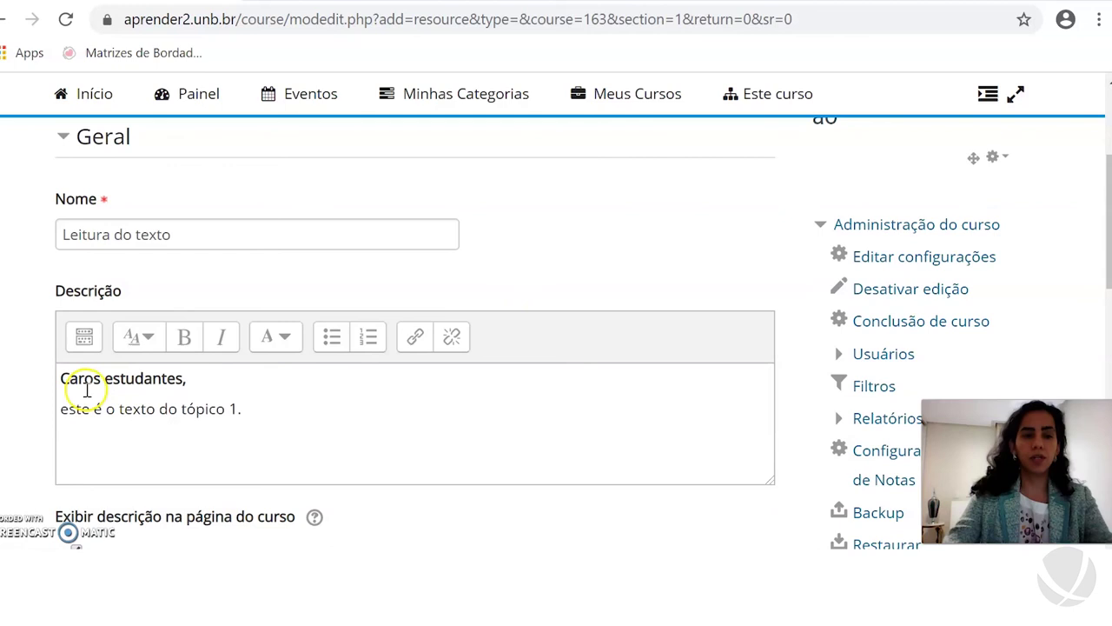
pyautogui.scroll(-1, 252, 376)
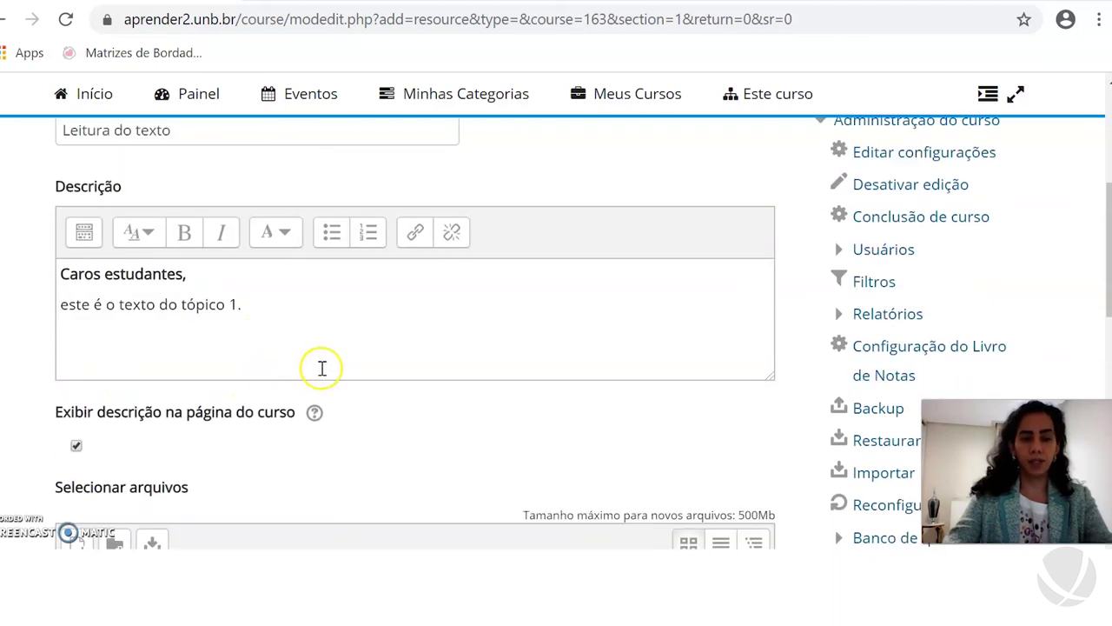
pyautogui.scroll(-1, 322, 367)
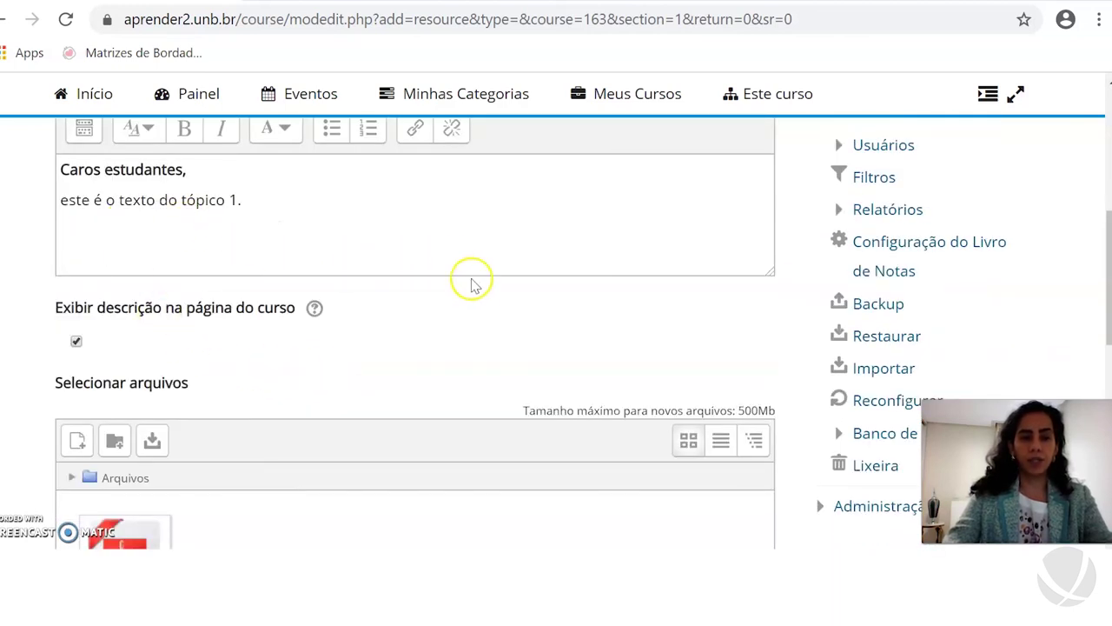
pyautogui.scroll(-1, 478, 298)
pyautogui.scroll(-1, 479, 304)
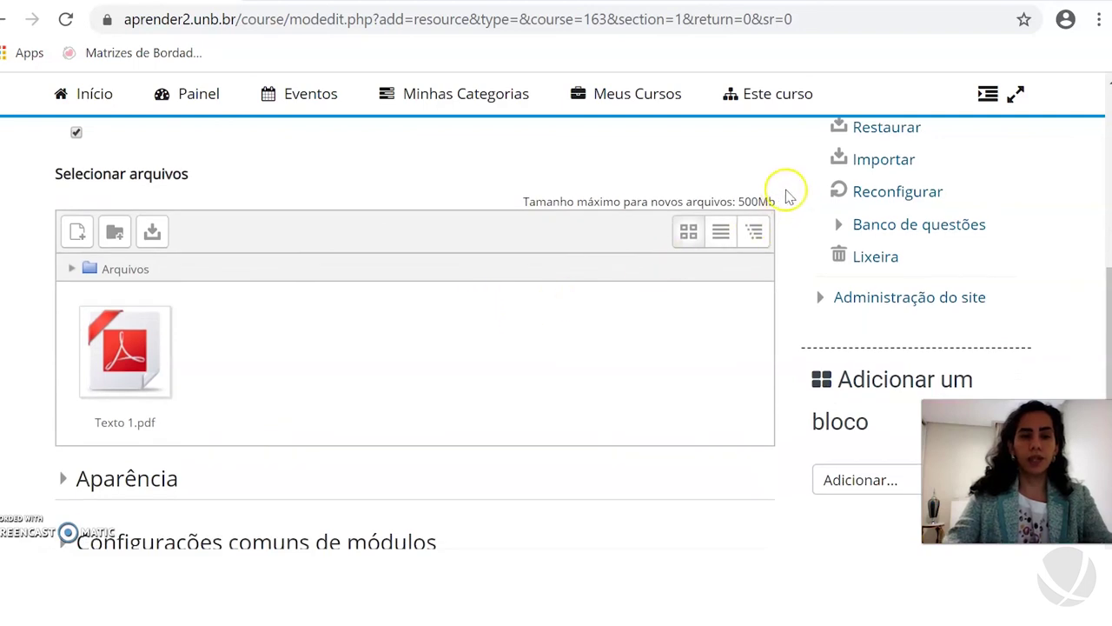
# - Save the file resource and return to the course page
pyautogui.scroll(-4, 1102, 230)
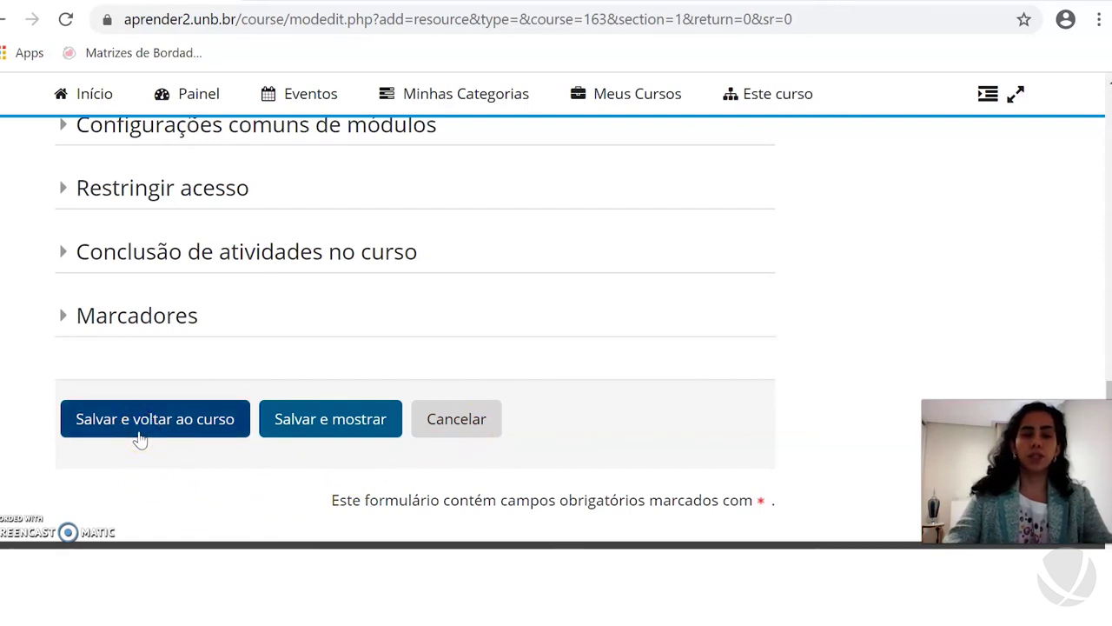
pyautogui.click(139, 439)
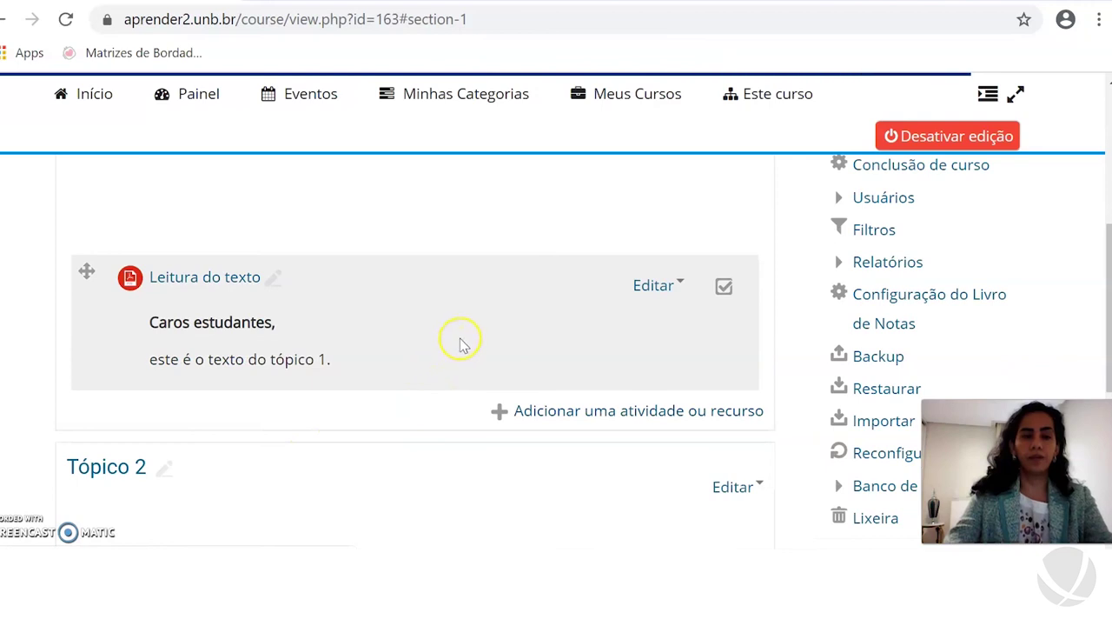
# - Examine the course page, including the Este curso options and the Leitura do texto resource under Tópico 1
pyautogui.scroll(2, 461, 343)
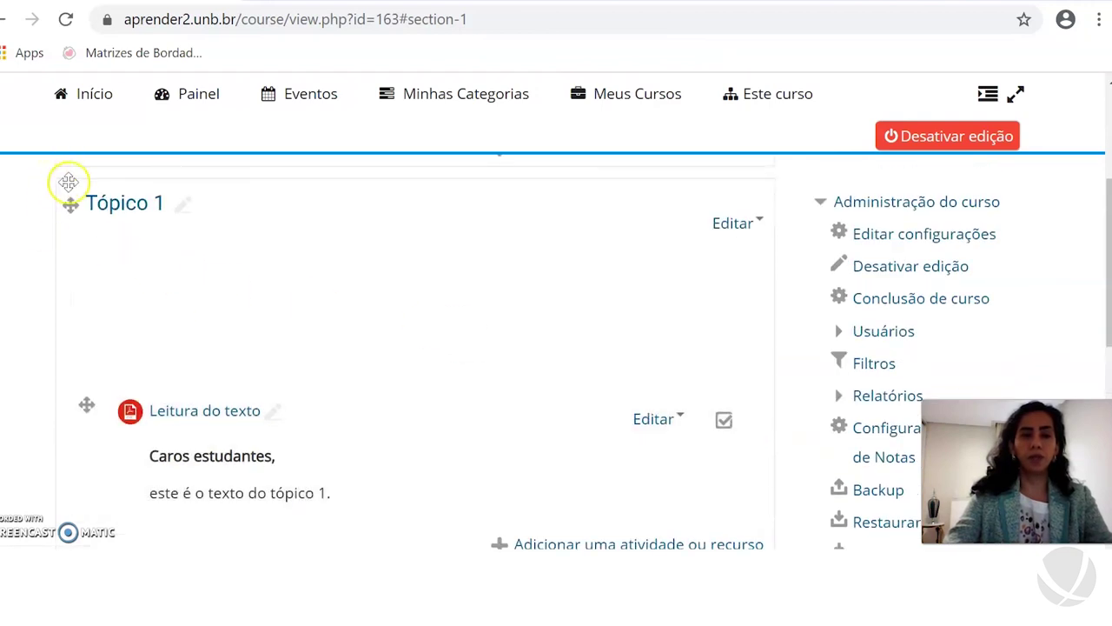
pyautogui.scroll(3, 434, 245)
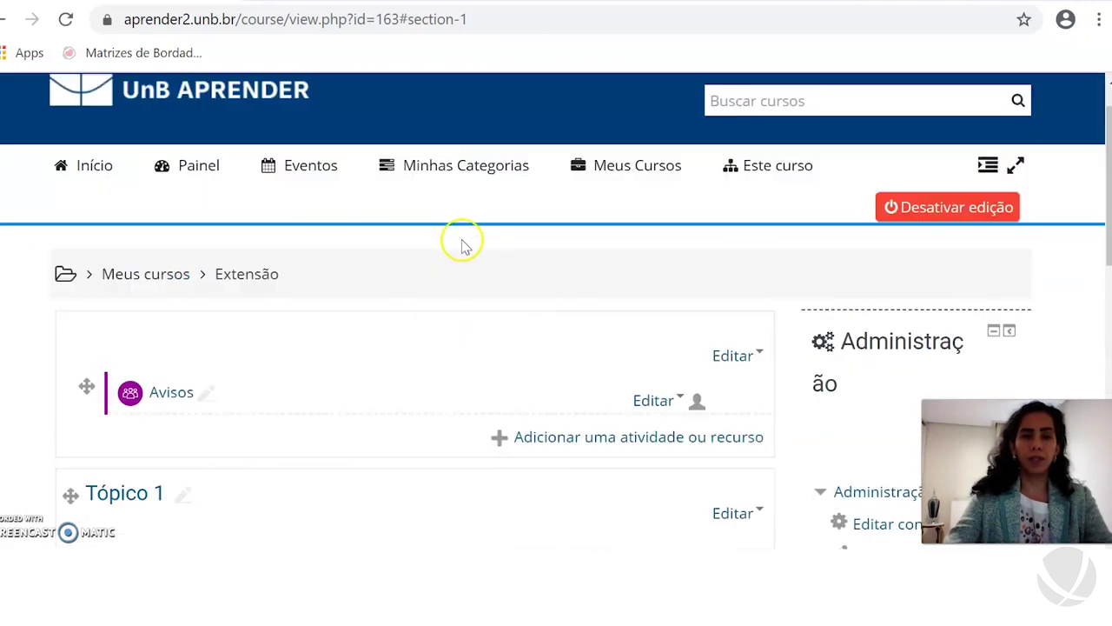
pyautogui.scroll(1, 462, 246)
pyautogui.click(773, 210)
pyautogui.scroll(-2, 756, 246)
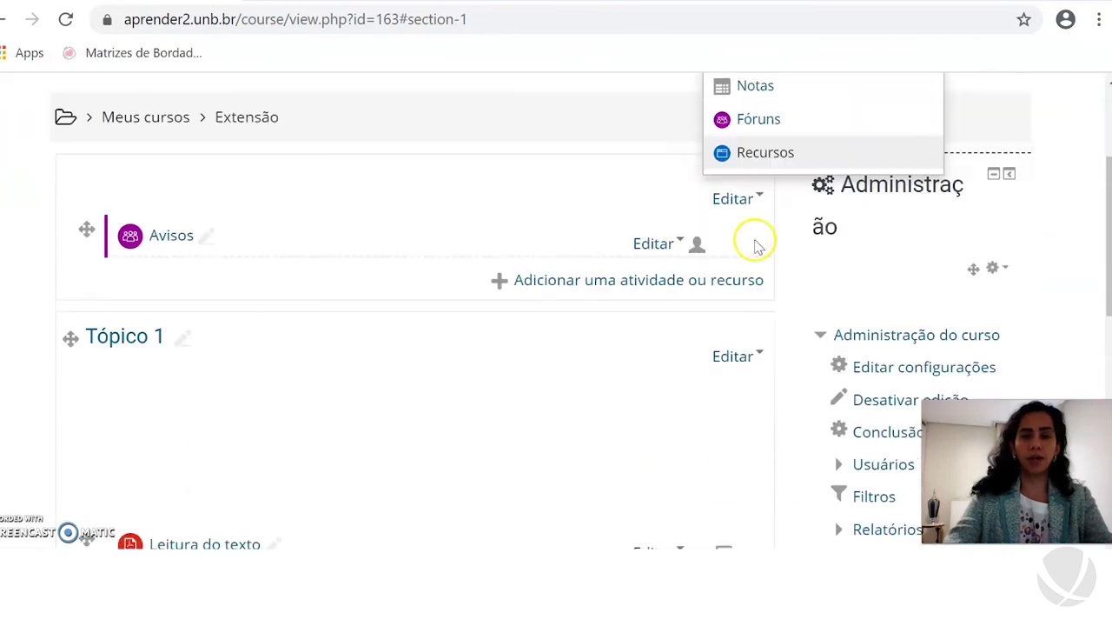
pyautogui.scroll(-3, 756, 246)
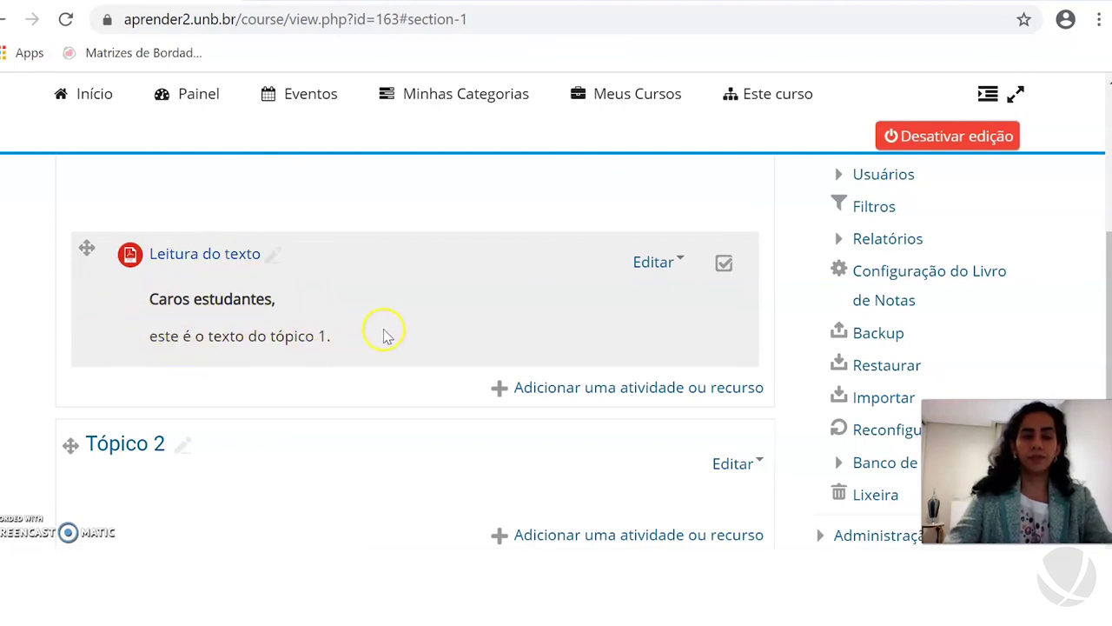
pyautogui.scroll(1, 404, 330)
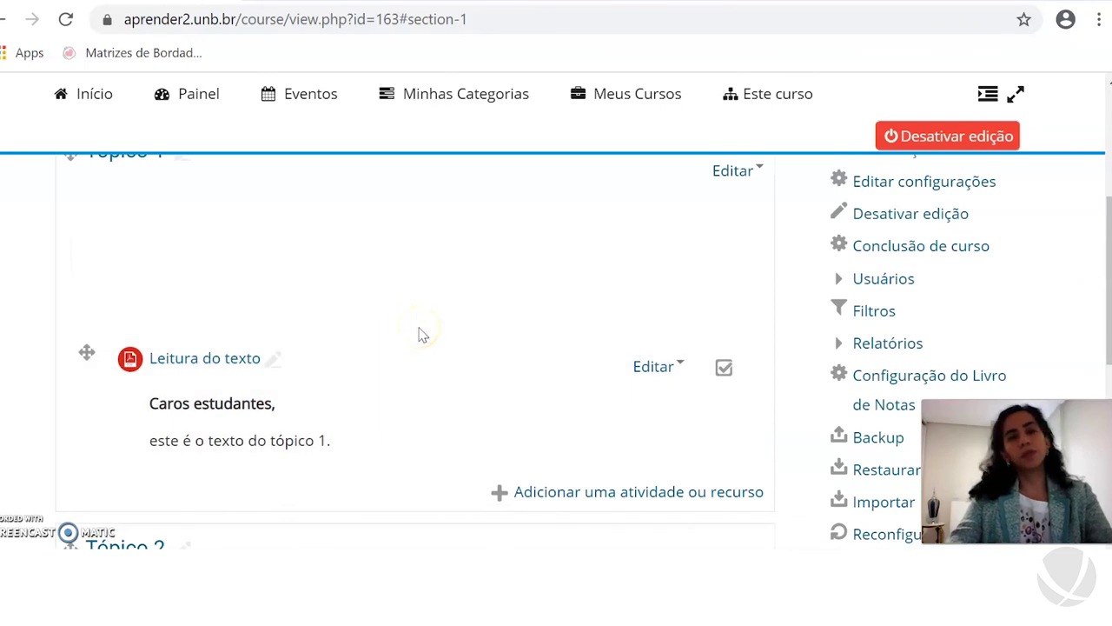